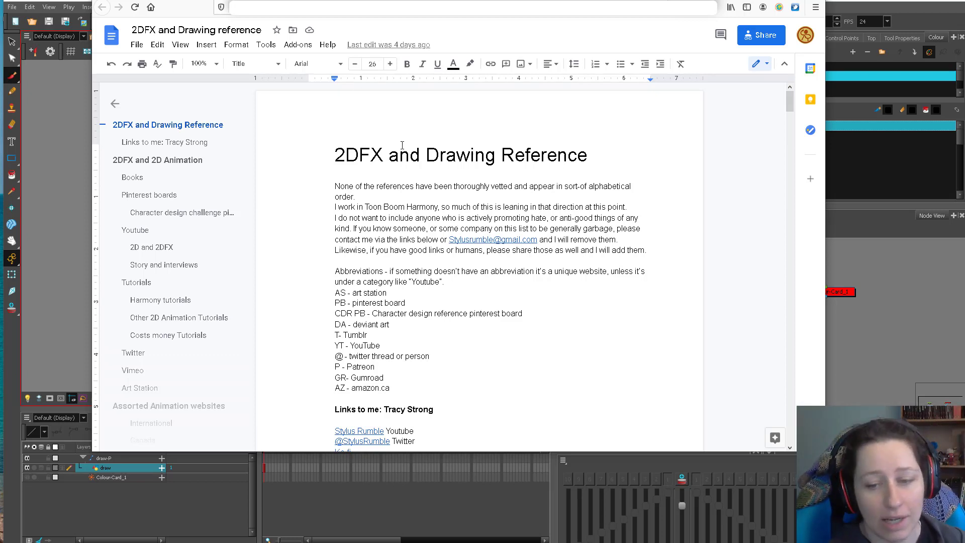
Look through the 2DFX and Drawing reference document, including the Drawing Stuff by Subject section, and return to its beginning.
scroll(519, 204, "down", 15)
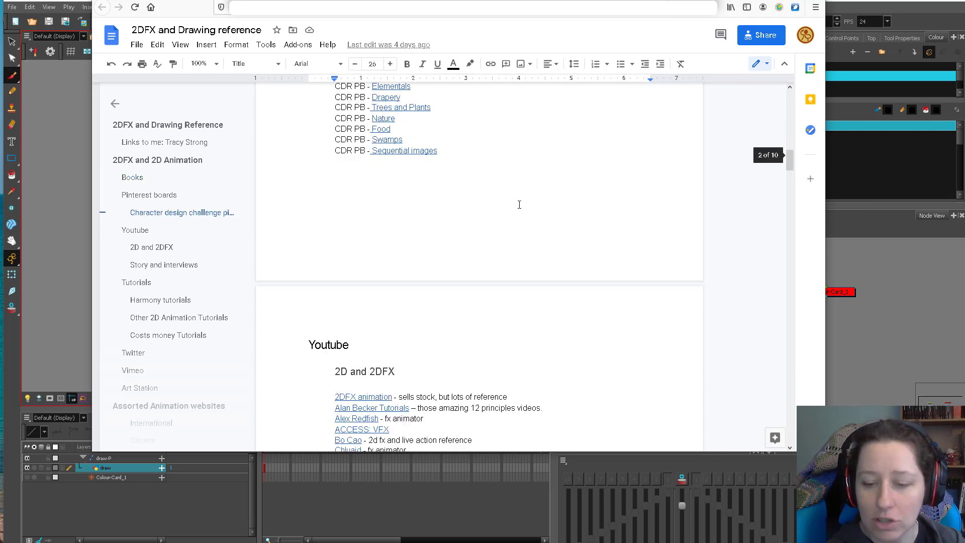
scroll(519, 204, "down", 12)
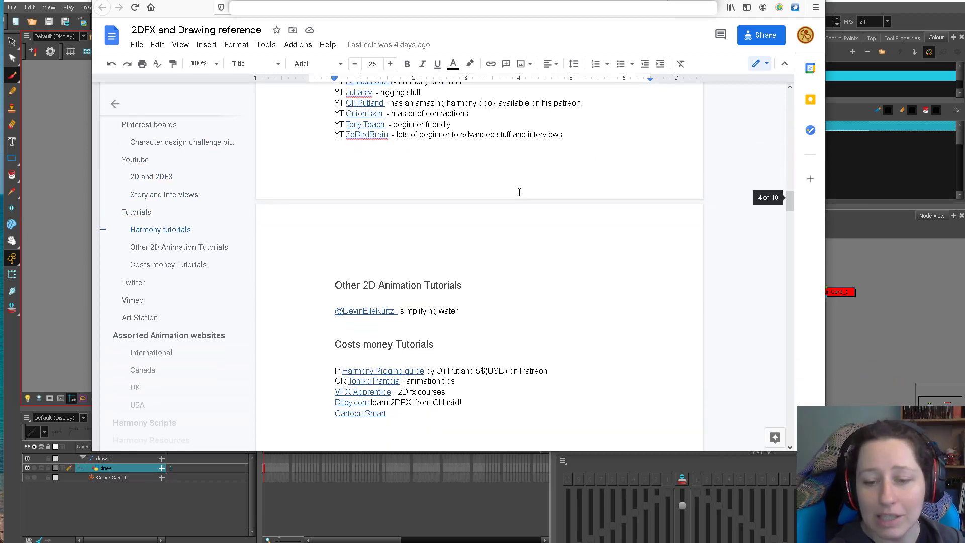
scroll(520, 192, "down", 10)
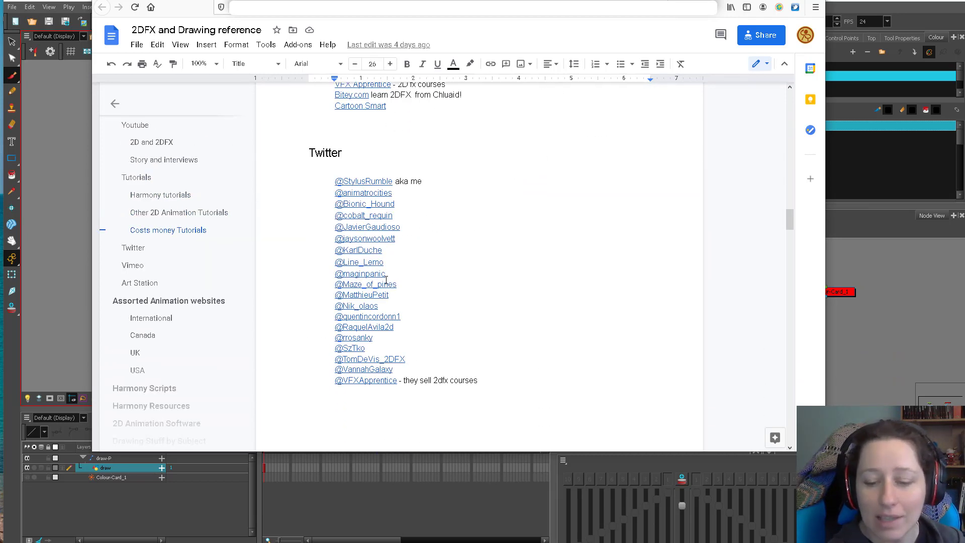
scroll(446, 238, "down", 10)
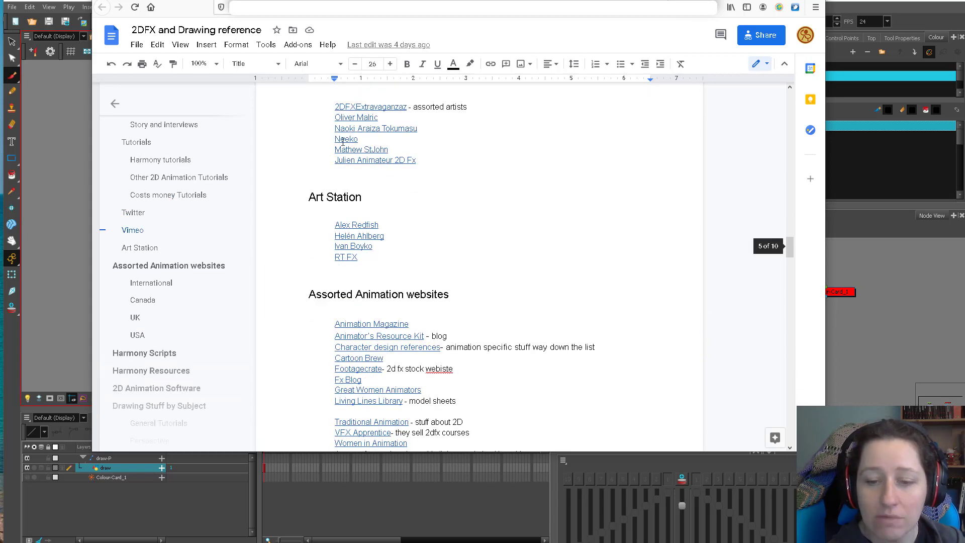
scroll(362, 151, "down", 5)
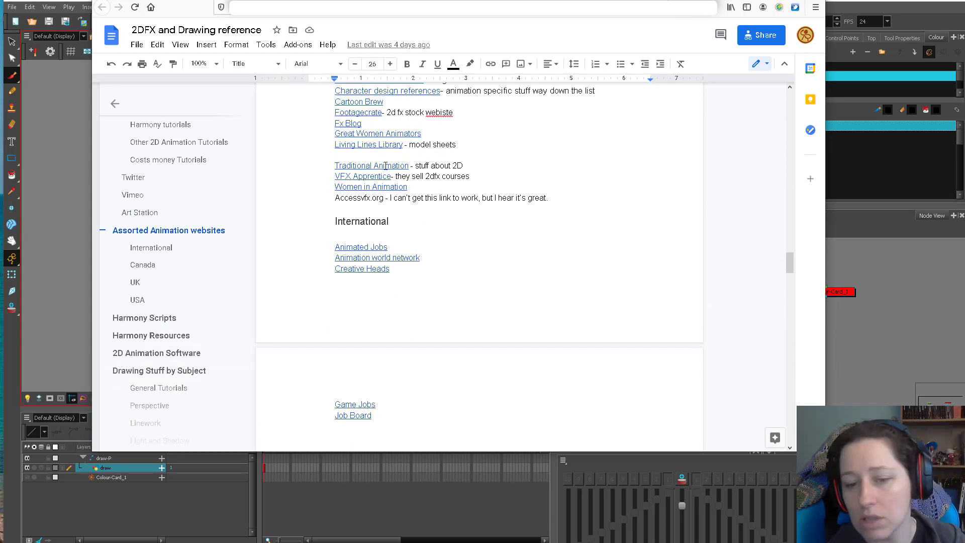
scroll(452, 161, "down", 15)
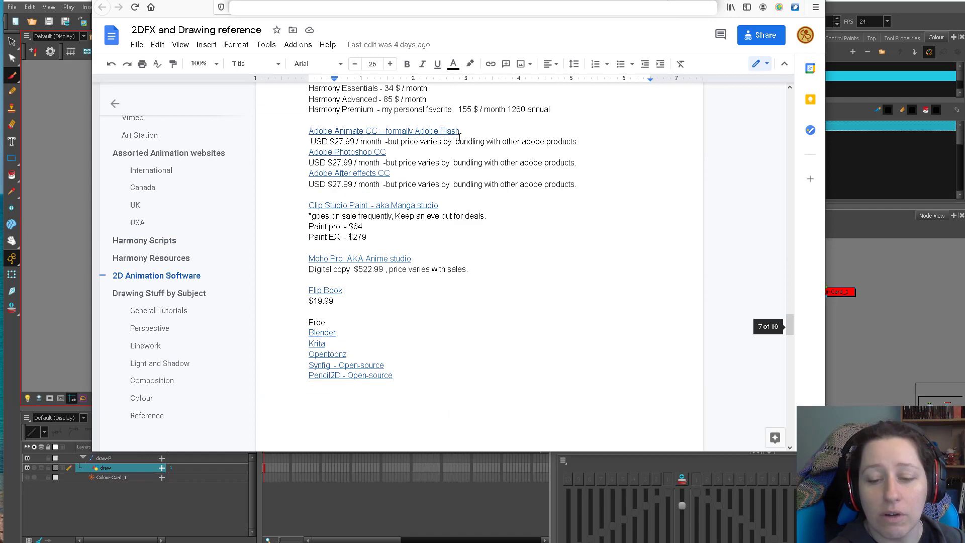
scroll(390, 211, "down", 15)
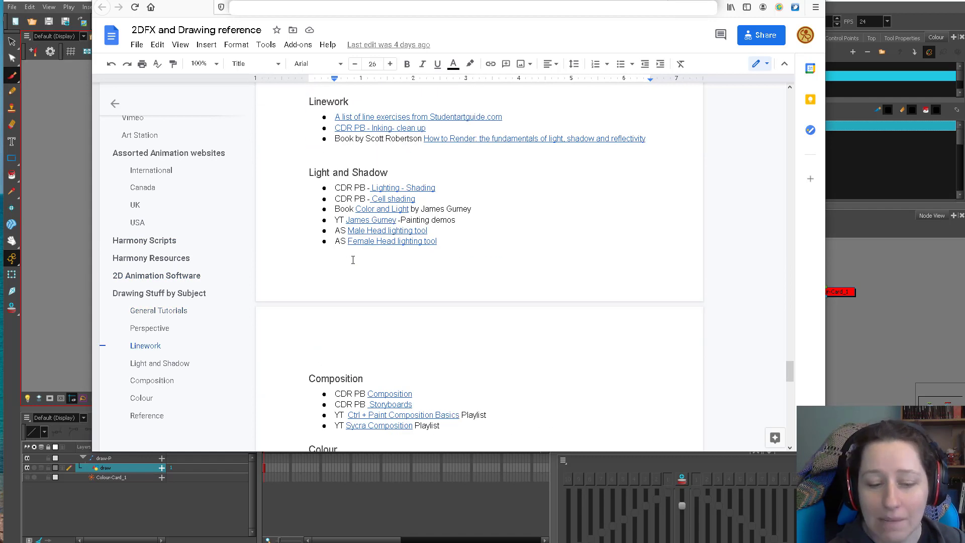
left_click(171, 296)
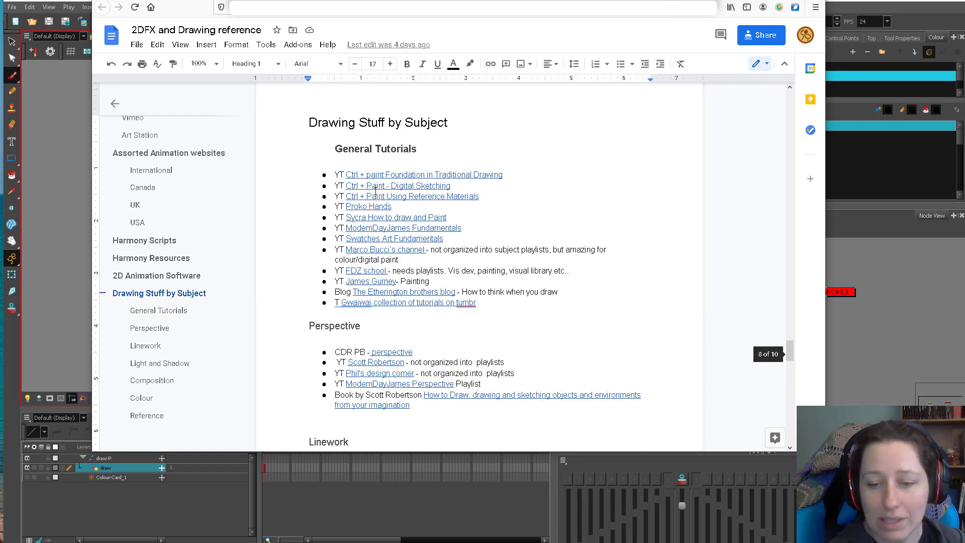
scroll(409, 281, "down", 20)
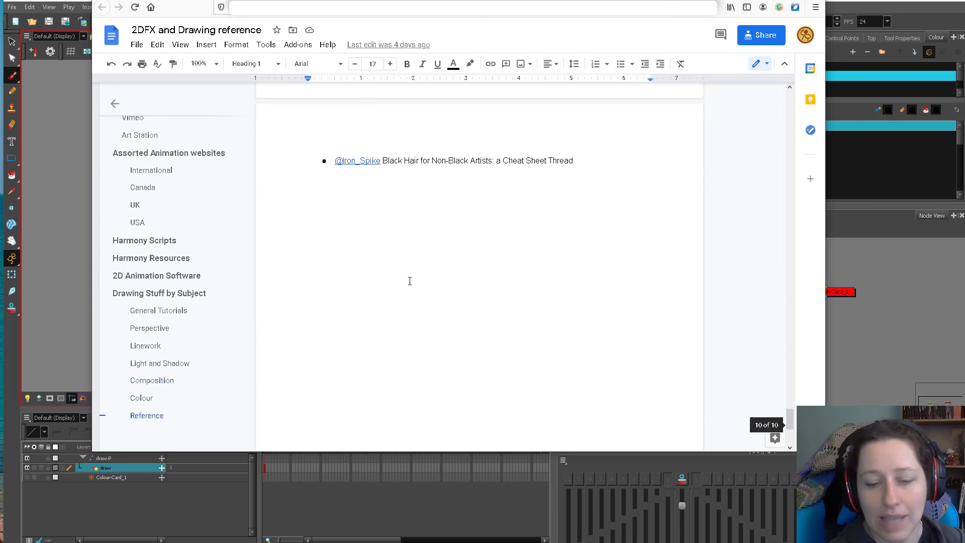
key("ctrl+Home")
Switch to Toon Boom Harmony and select frame 1 of the draw layer.
key("alt+Tab")
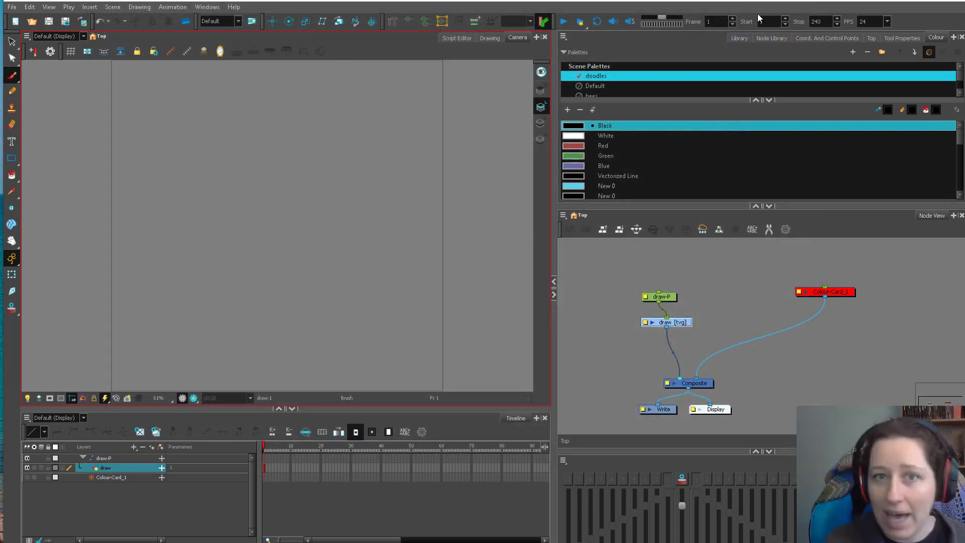
left_click(706, 318)
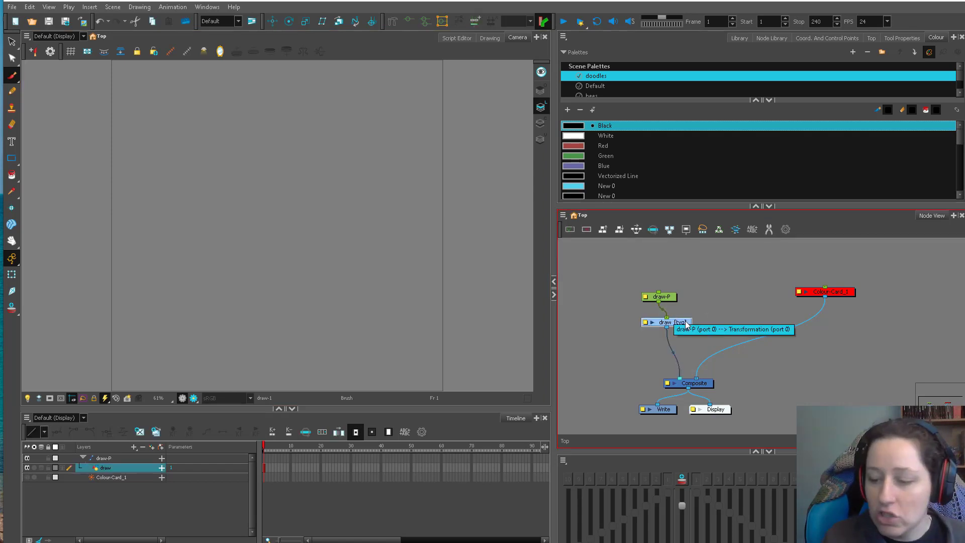
left_click(264, 468)
left_click_drag(676, 319, 674, 317)
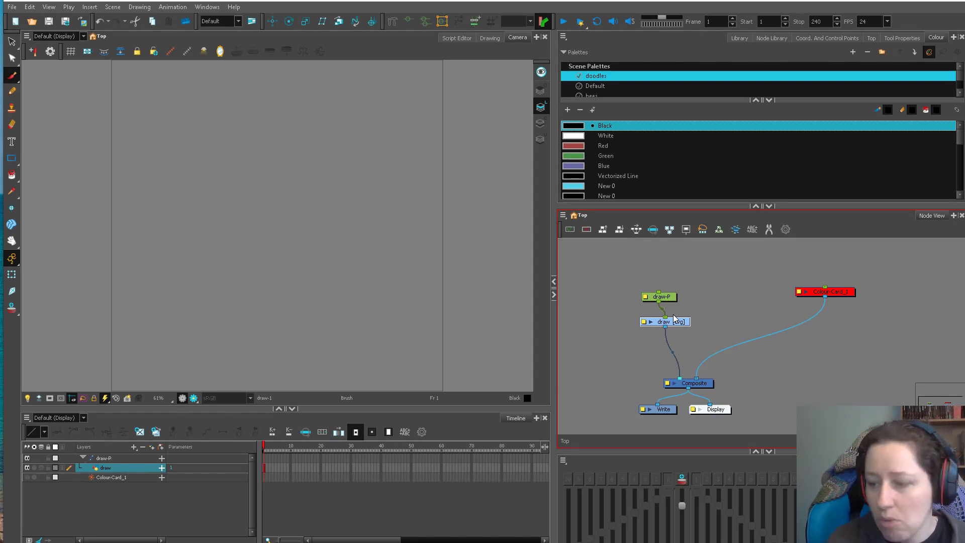
left_click_drag(679, 319, 680, 320)
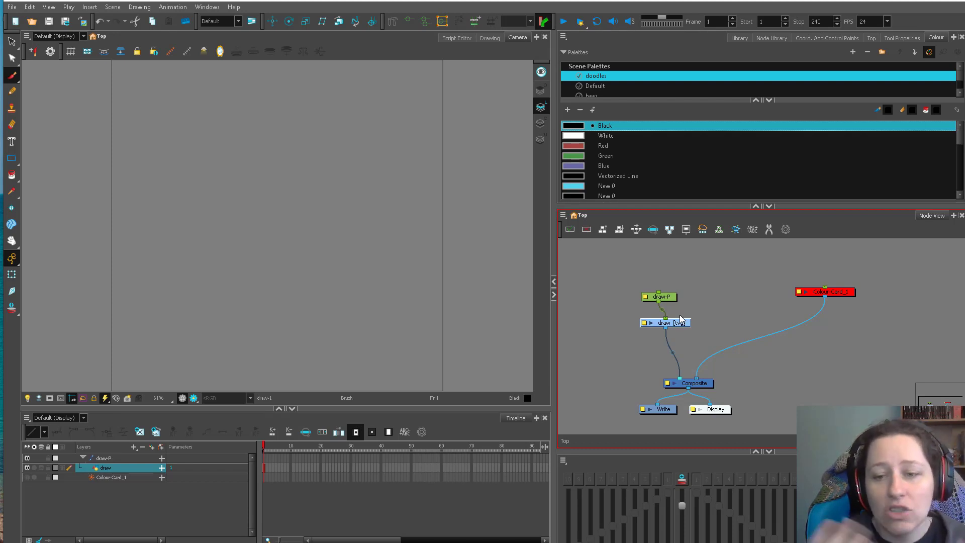
left_click(707, 313)
left_click_drag(678, 321, 676, 321)
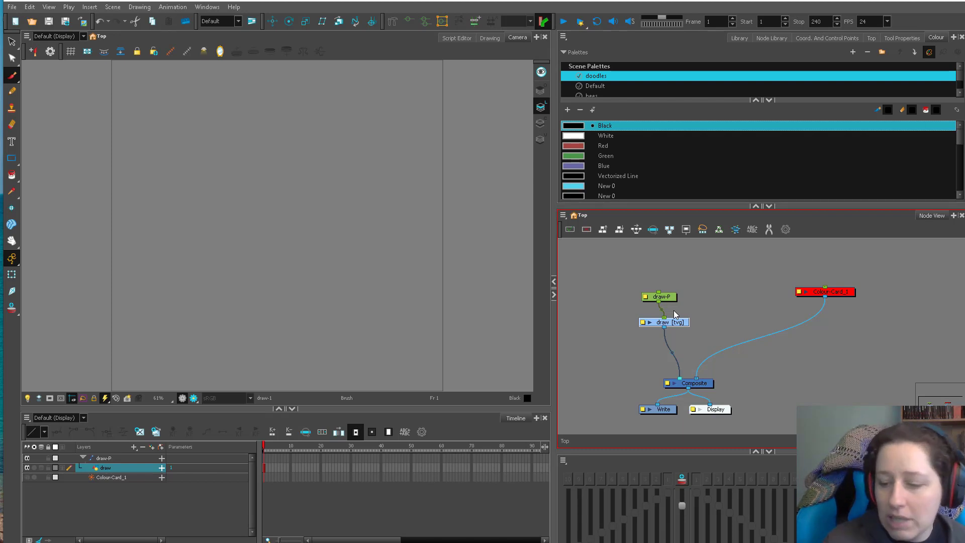
left_click(693, 324)
left_click_drag(678, 325, 676, 325)
key("alt")
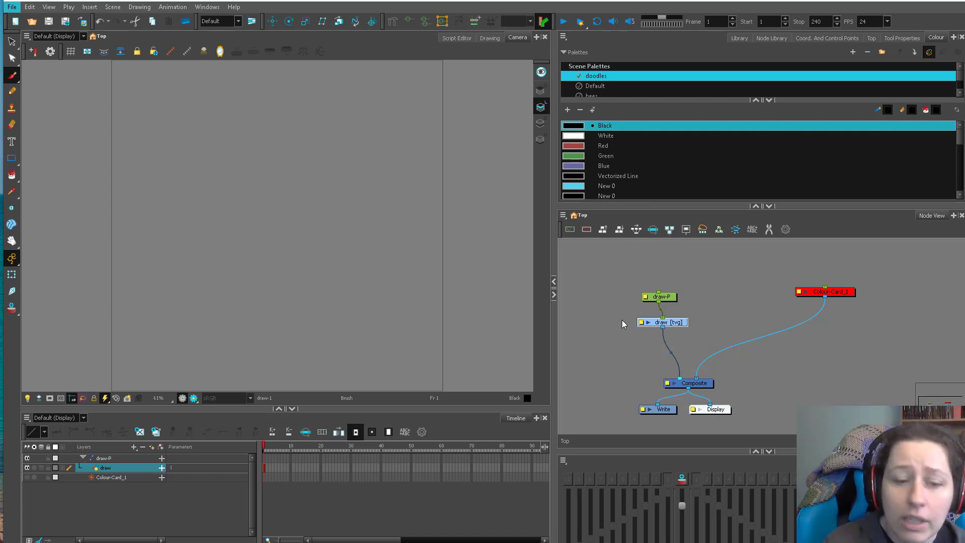
Brush a bouncing-ball diagram with an incoming arc, three shrinking bounce arcs, and squashed and stretched ball outlines along the first bounce.
mouse_move(128, 230)
left_mouse_down()
mouse_move(263, 220)
mouse_move(375, 240)
mouse_move(427, 232)
left_mouse_up()
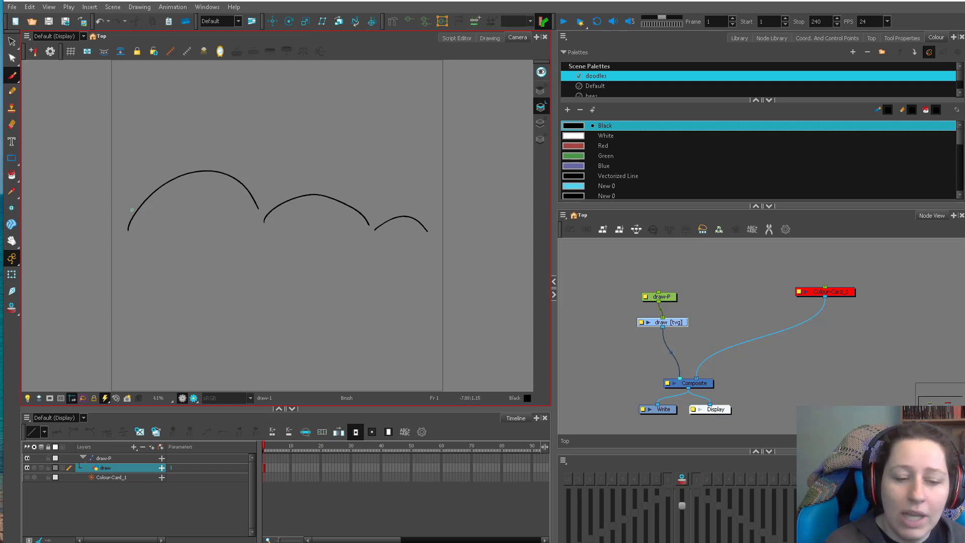
mouse_move(64, 160)
left_mouse_down()
mouse_move(141, 221)
mouse_move(131, 217)
left_mouse_up()
mouse_move(202, 156)
left_mouse_down()
mouse_move(198, 179)
mouse_move(207, 157)
left_mouse_up()
mouse_move(147, 189)
left_mouse_down()
mouse_move(139, 206)
mouse_move(176, 176)
mouse_move(166, 182)
left_mouse_up()
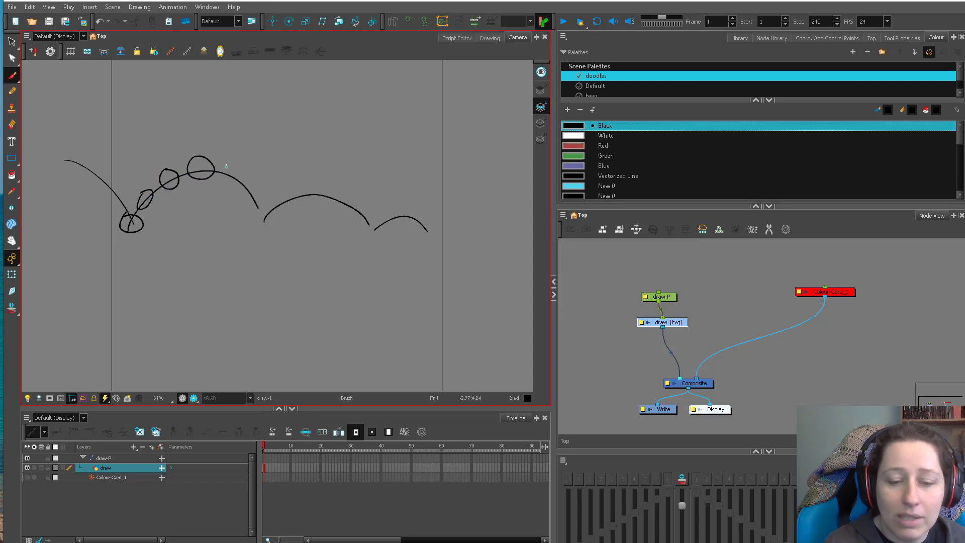
mouse_move(227, 166)
left_mouse_down()
mouse_move(211, 174)
mouse_move(224, 163)
mouse_move(244, 187)
mouse_move(284, 196)
left_mouse_up()
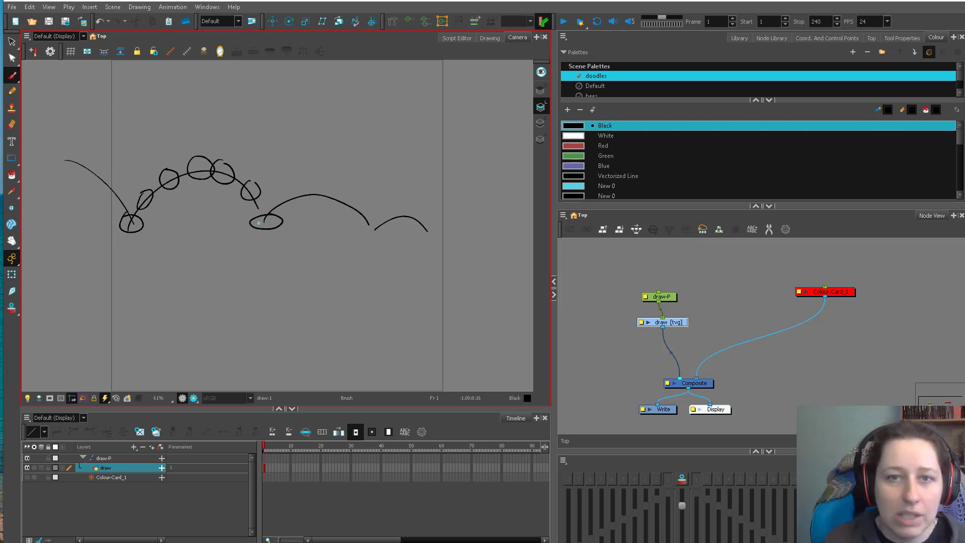
Select all the bouncing-ball strokes and delete them.
key("ctrl+a")
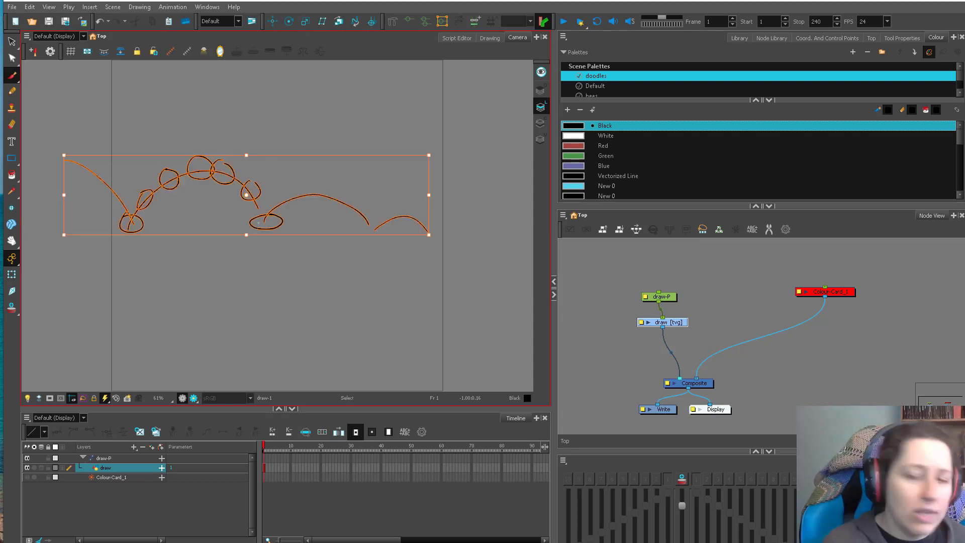
key("Delete")
key("alt")
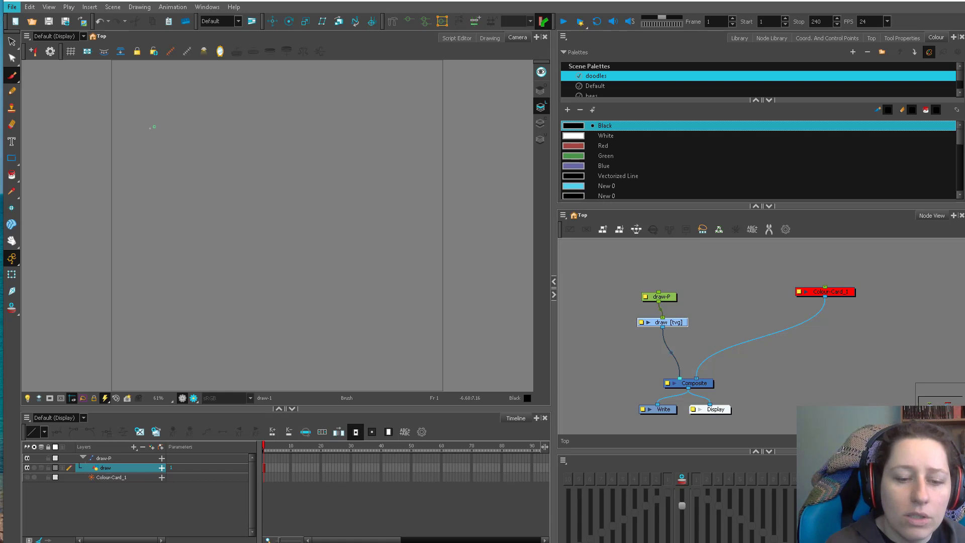
Brush seven widely spaced ovals clockwise around a curved path, growing from a tiny one at the upper-left start to large circles.
left_click_drag(160, 129, 159, 129)
mouse_move(215, 114)
left_mouse_down()
mouse_move(203, 122)
mouse_move(214, 113)
left_mouse_up()
mouse_move(299, 127)
left_mouse_down()
mouse_move(294, 149)
mouse_move(304, 130)
left_mouse_up()
mouse_move(360, 189)
left_mouse_down()
mouse_move(358, 221)
mouse_move(369, 192)
left_mouse_up()
mouse_move(345, 282)
left_mouse_down()
mouse_move(325, 318)
mouse_move(348, 283)
left_mouse_up()
mouse_move(209, 301)
left_mouse_down()
mouse_move(256, 329)
mouse_move(211, 300)
left_mouse_up()
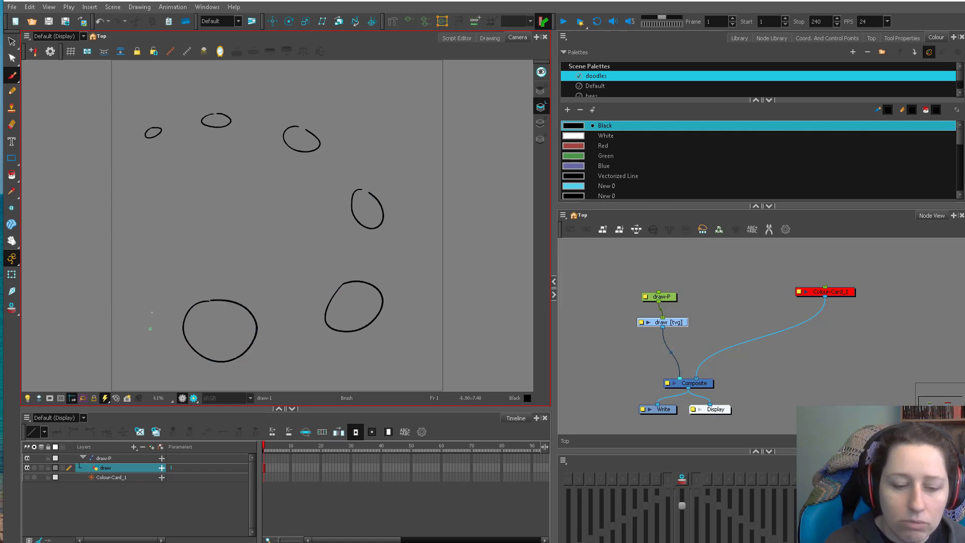
mouse_move(96, 254)
left_mouse_down()
mouse_move(151, 268)
mouse_move(106, 217)
left_mouse_up()
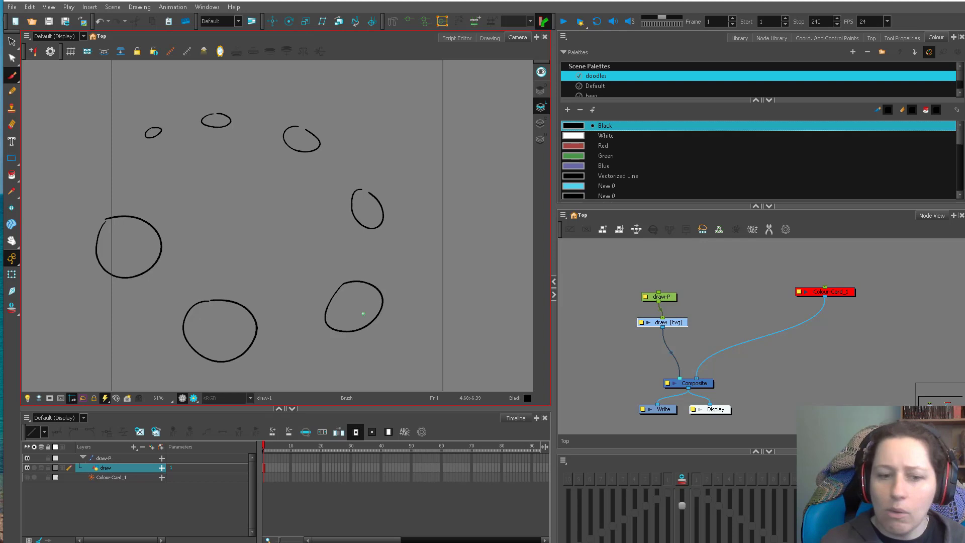
Draw an in-between circle in each of the six gaps between the ovals, sized to match its neighbours.
mouse_move(182, 118)
left_mouse_down()
mouse_move(189, 127)
mouse_move(183, 119)
left_mouse_up()
mouse_move(258, 117)
left_mouse_down()
mouse_move(243, 124)
mouse_move(245, 116)
left_mouse_up()
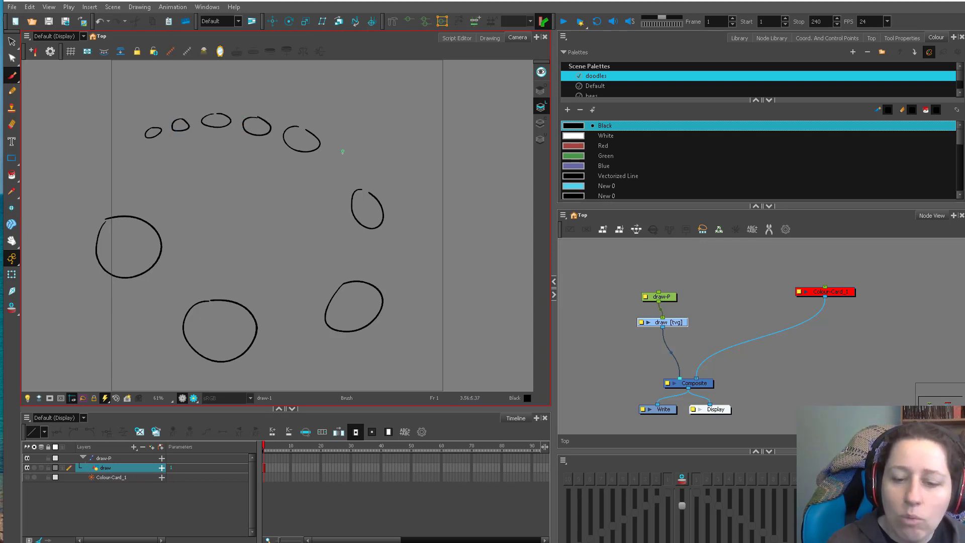
mouse_move(342, 152)
left_mouse_down()
mouse_move(325, 170)
mouse_move(338, 149)
left_mouse_up()
mouse_move(372, 240)
left_mouse_down()
mouse_move(353, 258)
mouse_move(384, 242)
left_mouse_up()
mouse_move(285, 301)
left_mouse_down()
mouse_move(266, 323)
mouse_move(311, 355)
mouse_move(298, 301)
left_mouse_up()
mouse_move(139, 262)
left_mouse_down()
mouse_move(190, 279)
mouse_move(142, 260)
left_mouse_up()
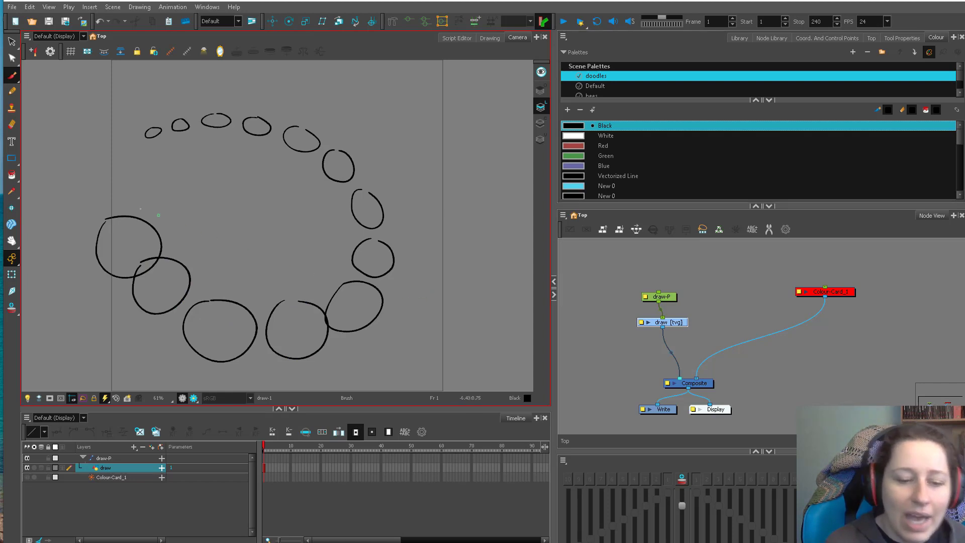
Add overlapping circles at the path's large end and on its right-hand bend, and draw an arrow pointing at each crowded spot.
mouse_move(150, 221)
left_mouse_down()
mouse_move(126, 199)
mouse_move(145, 243)
mouse_move(153, 215)
mouse_move(76, 202)
mouse_move(88, 234)
left_mouse_up()
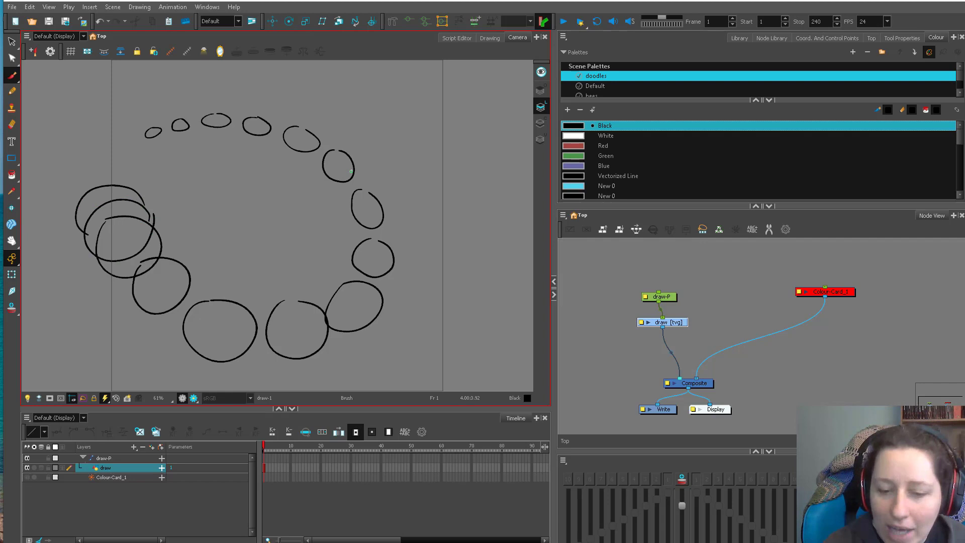
mouse_move(351, 171)
left_mouse_down()
mouse_move(350, 200)
mouse_move(351, 173)
mouse_move(368, 184)
mouse_move(358, 200)
left_mouse_up()
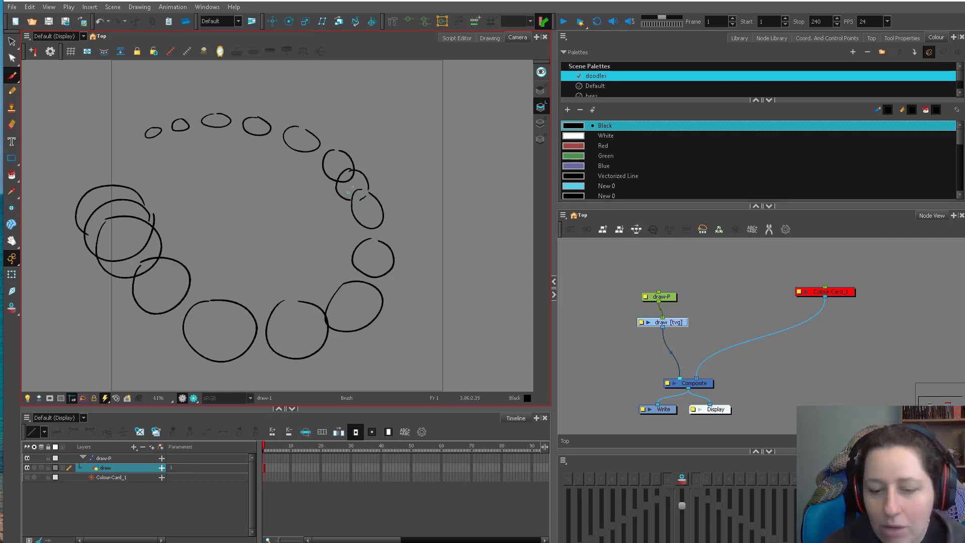
left_click_drag(418, 138, 380, 169)
left_click_drag(380, 159, 393, 167)
left_click_drag(88, 316, 115, 288)
left_click_drag(114, 289, 112, 312)
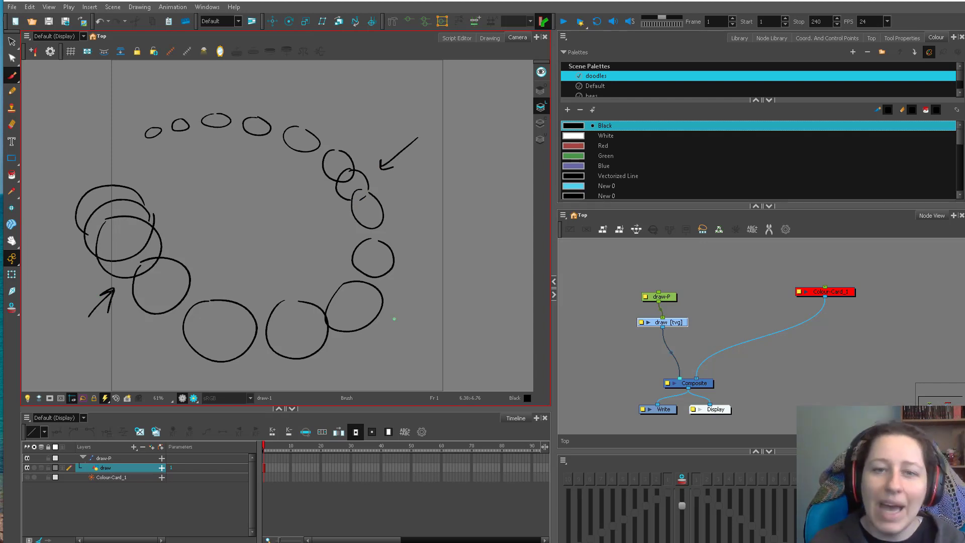
Clear the circle sketch and brush a large S-curve with a downward block arrow beside it, a small circle at its start and a larger one at its end.
key("ctrl+a")
key("Delete")
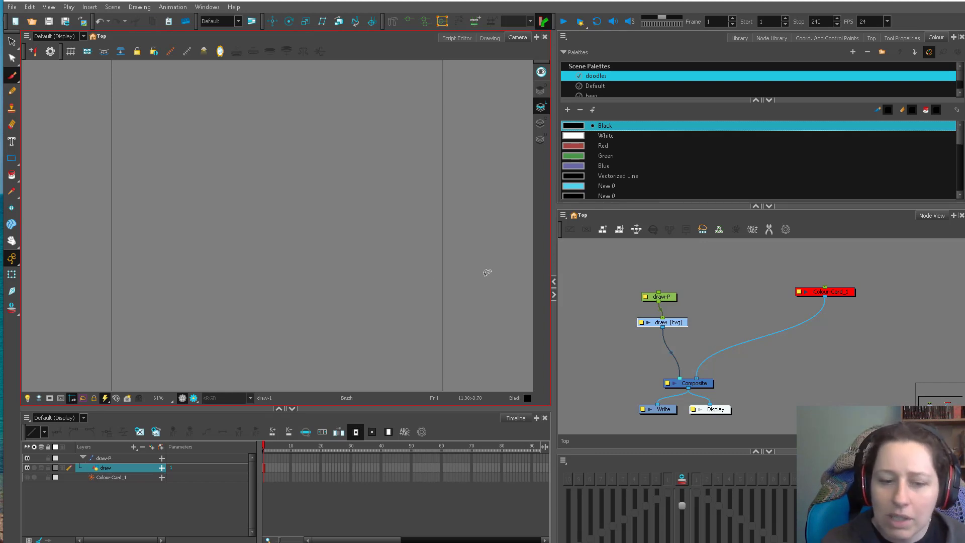
mouse_move(201, 108)
left_mouse_down()
mouse_move(243, 98)
mouse_move(357, 197)
mouse_move(145, 322)
mouse_move(344, 330)
left_mouse_up()
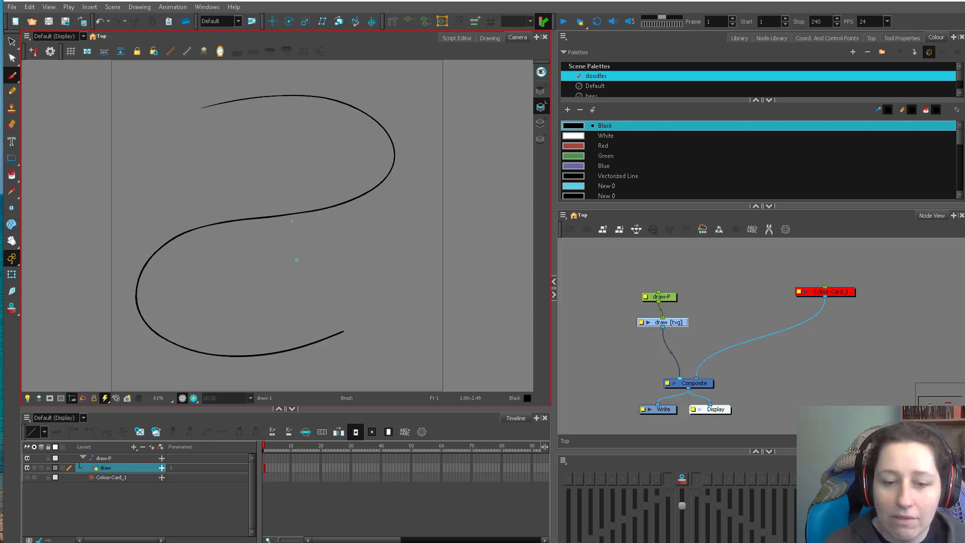
mouse_move(140, 120)
left_mouse_down()
mouse_move(96, 254)
mouse_move(143, 257)
mouse_move(128, 246)
mouse_move(146, 122)
left_mouse_up()
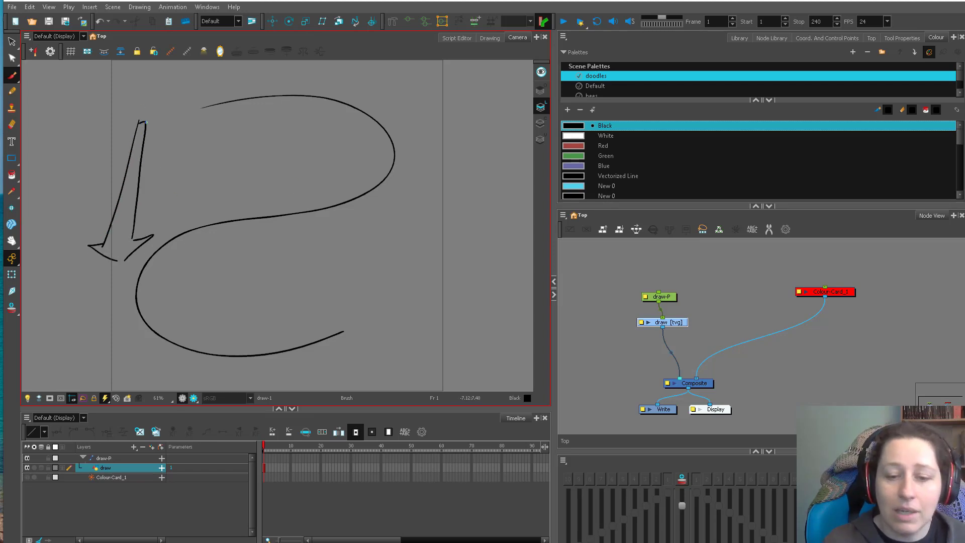
left_click_drag(210, 101, 209, 112)
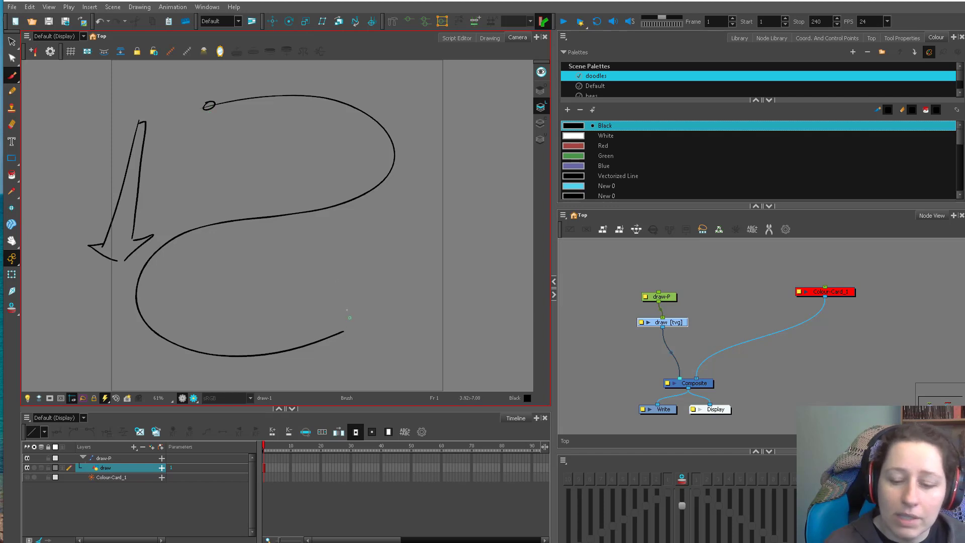
mouse_move(334, 307)
left_mouse_down()
mouse_move(356, 321)
mouse_move(331, 307)
left_mouse_up()
Draw a curved direction arrow outside the S-curve's upper bend and closely spaced tick marks across that bend.
mouse_move(375, 86)
left_mouse_down()
mouse_move(434, 156)
mouse_move(415, 201)
left_mouse_up()
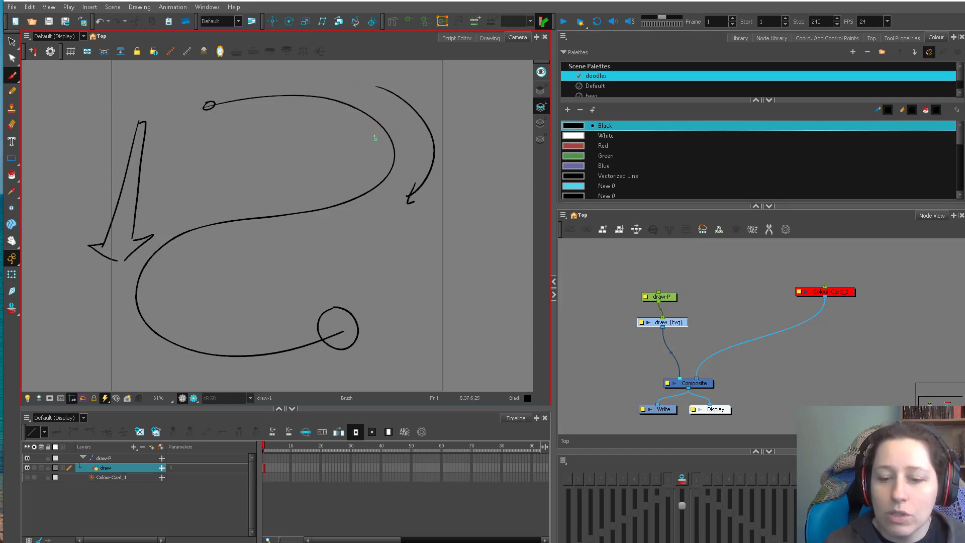
mouse_move(367, 122)
left_mouse_down()
mouse_move(381, 116)
mouse_move(397, 130)
left_mouse_up()
left_click_drag(380, 146, 385, 147)
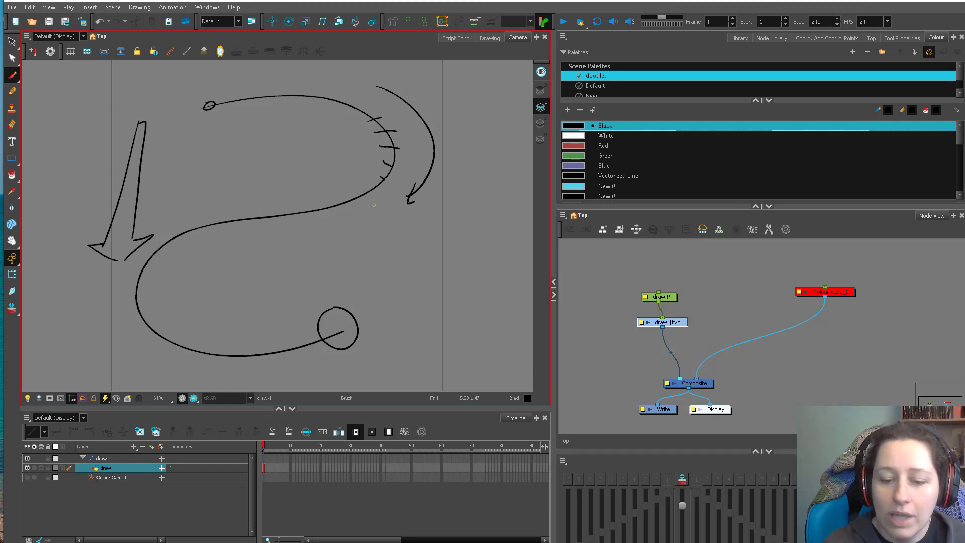
Draw a sweeping curve beneath the S-curve's middle stretch and a series of tick marks across its lower bend.
mouse_move(386, 200)
left_mouse_down()
mouse_move(352, 223)
mouse_move(212, 253)
left_mouse_up()
left_click_drag(138, 258, 180, 255)
left_click_drag(123, 298, 155, 287)
left_click_drag(130, 332, 153, 306)
left_click_drag(158, 350, 173, 328)
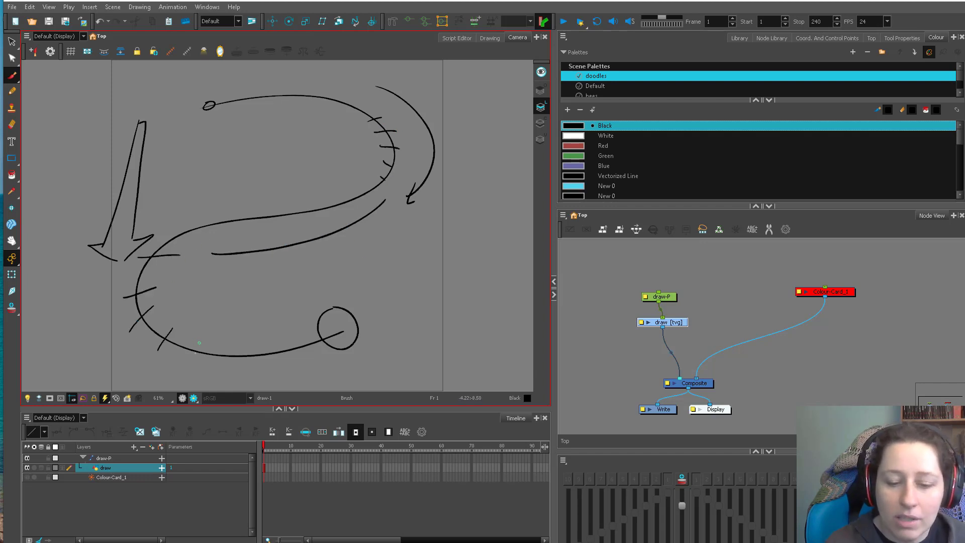
left_click_drag(191, 363, 199, 344)
left_click_drag(223, 365, 226, 369)
Add widely spaced tick marks along the straighter middle, upper and final stretches of the S-curve.
left_click_drag(232, 208, 240, 223)
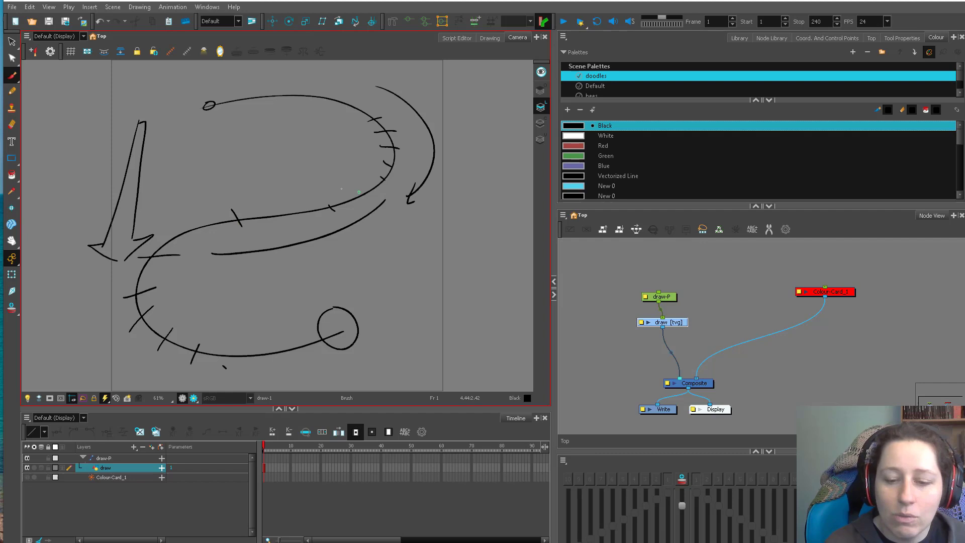
left_click_drag(245, 94, 245, 114)
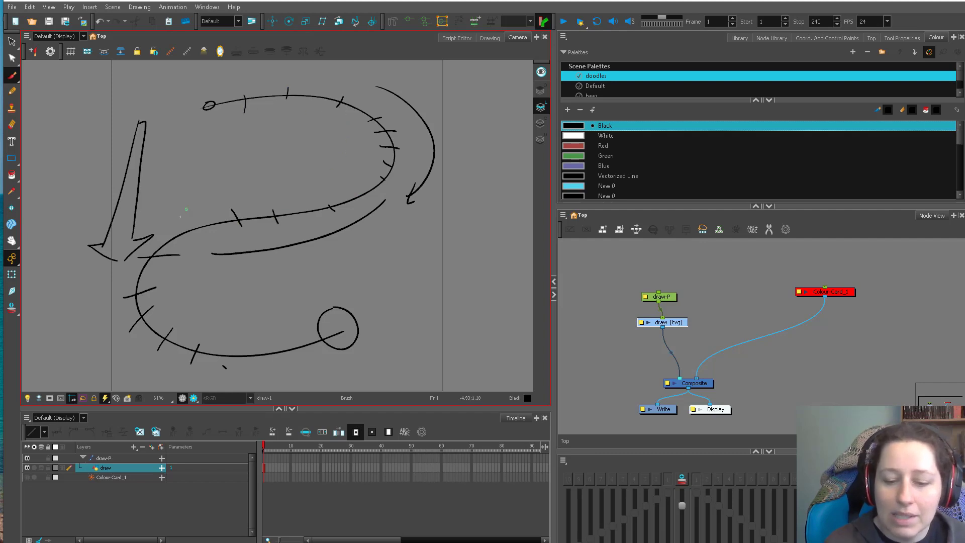
left_click_drag(274, 344, 278, 357)
left_click_drag(312, 333, 322, 343)
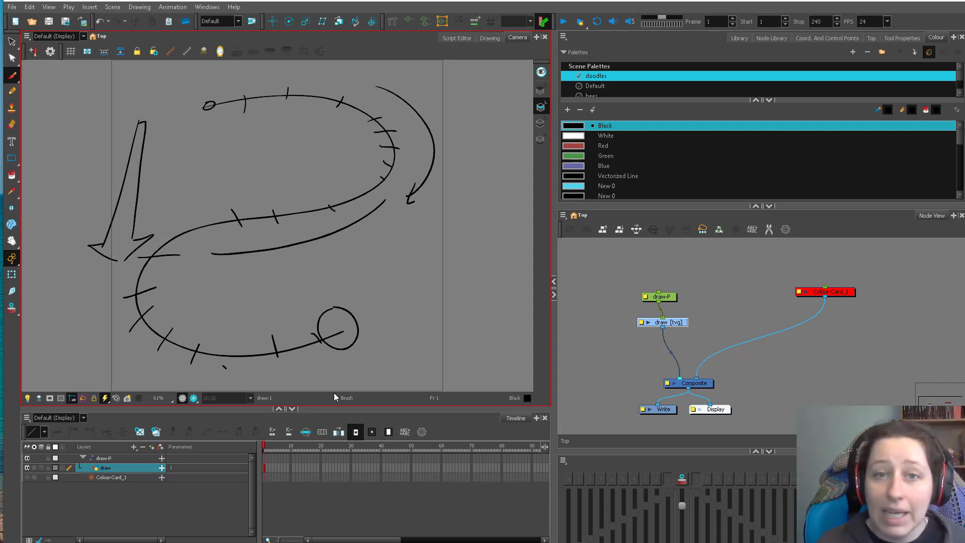
Add circles with trailing strokes along the S-curve, mark the bend circle with an arrow, and trace an extra arc along the lower bend.
left_click_drag(181, 113, 203, 106)
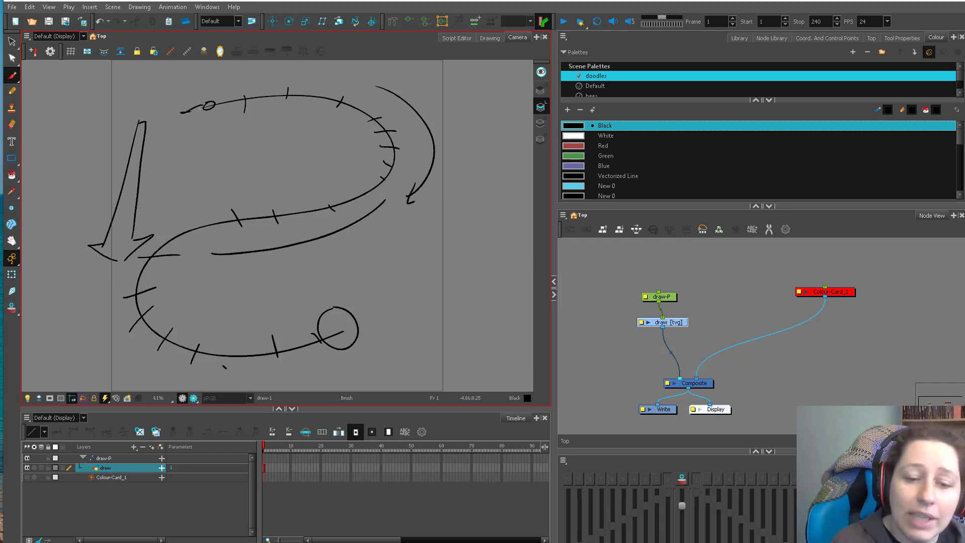
mouse_move(295, 90)
left_mouse_down()
mouse_move(299, 99)
mouse_move(288, 90)
left_mouse_up()
mouse_move(279, 94)
left_mouse_down()
mouse_move(252, 98)
mouse_move(277, 98)
left_mouse_up()
left_click_drag(397, 147, 401, 147)
left_click_drag(393, 204, 398, 165)
left_click_drag(391, 176, 407, 175)
mouse_move(303, 170)
left_mouse_down()
mouse_move(295, 203)
mouse_move(303, 203)
left_mouse_up()
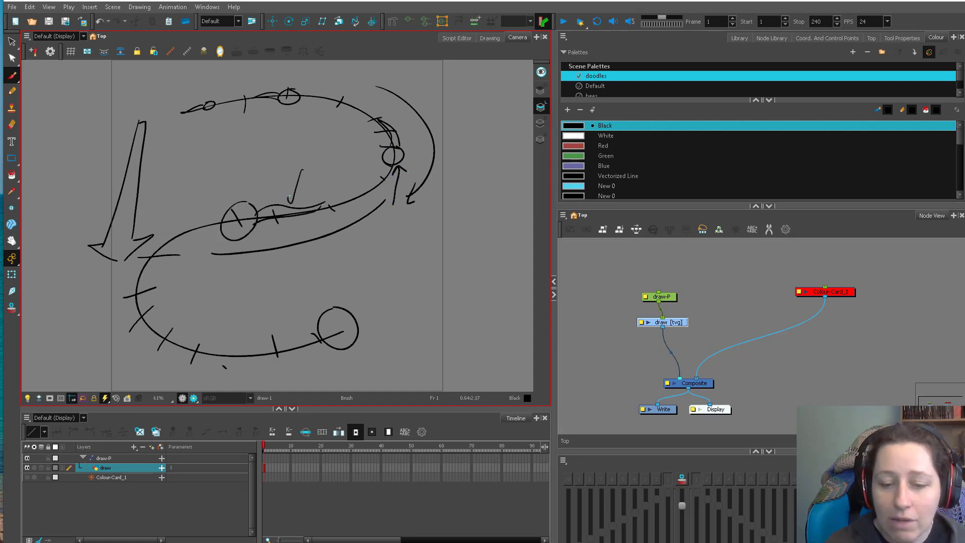
left_click_drag(170, 237, 151, 337)
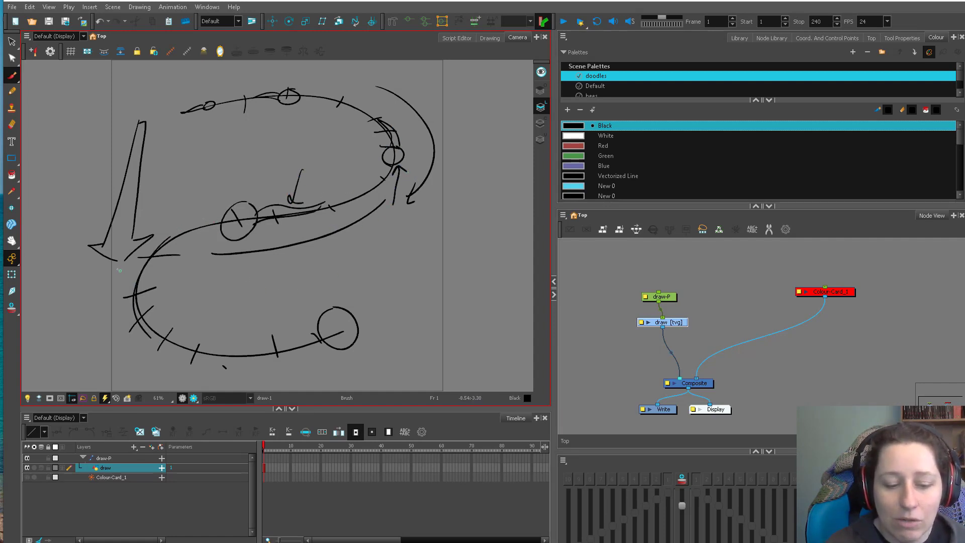
Beside the S-curve, draw a C-shaped path ending in an arrowhead, with a circle on its lower part.
left_click_drag(442, 282, 161, 280)
mouse_move(358, 156)
left_mouse_down()
mouse_move(308, 312)
mouse_move(485, 305)
mouse_move(436, 330)
left_mouse_up()
left_click_drag(315, 287, 281, 309)
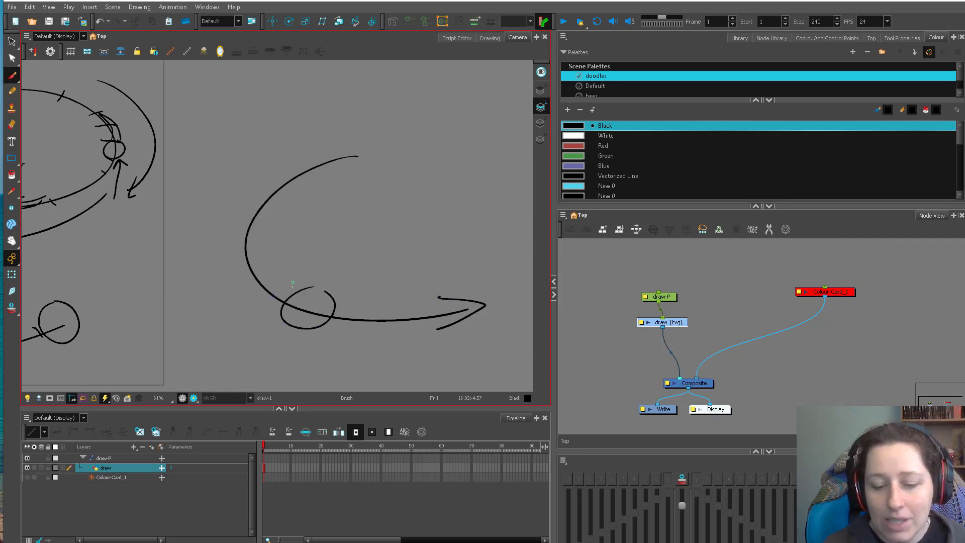
Draw several nested trailing arcs outside the C-shaped path, sweeping down toward its circle.
mouse_move(290, 287)
left_mouse_down()
mouse_move(259, 313)
mouse_move(244, 287)
mouse_move(246, 214)
mouse_move(267, 197)
mouse_move(248, 223)
mouse_move(286, 284)
mouse_move(205, 246)
mouse_move(217, 231)
left_mouse_up()
left_click_drag(206, 243, 280, 278)
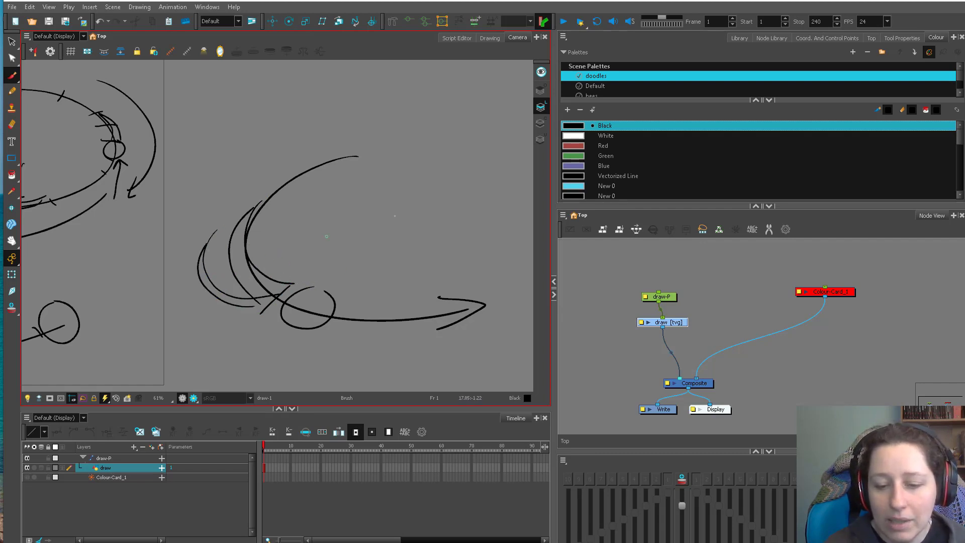
left_click_drag(423, 213, 394, 202)
mouse_move(290, 136)
left_mouse_down()
mouse_move(245, 156)
mouse_move(194, 269)
mouse_move(372, 264)
left_mouse_up()
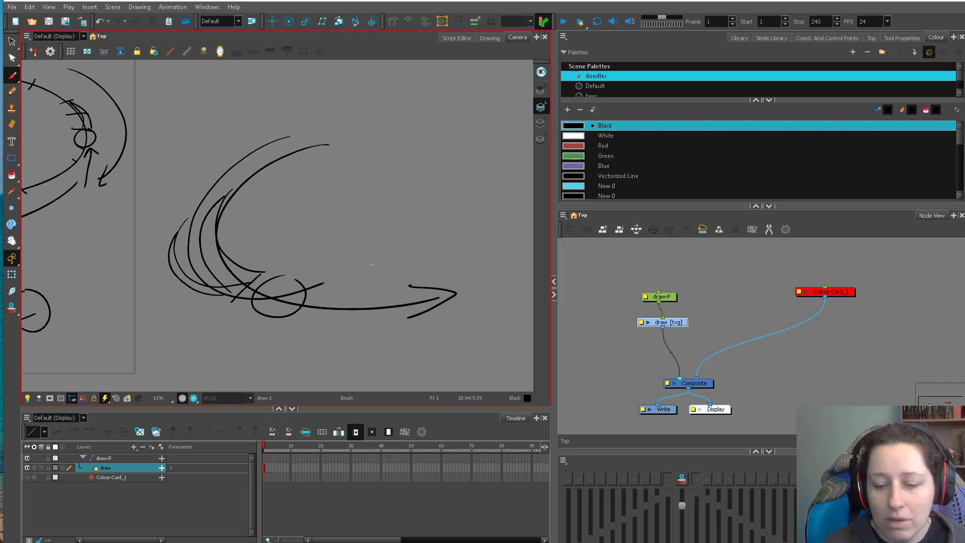
Draw a second circle further along the path and link the two circles with flowing trail strokes.
left_click_drag(324, 283, 448, 271)
mouse_move(233, 288)
left_mouse_down()
mouse_move(411, 267)
mouse_move(365, 279)
mouse_move(406, 264)
mouse_move(434, 309)
left_mouse_up()
left_click_drag(433, 309, 428, 256)
Above the trails, draw a ball with a pointed flame tail, an arrow pointing at it and a simple face inside.
mouse_move(351, 206)
left_mouse_down()
mouse_move(388, 245)
mouse_move(344, 207)
mouse_move(452, 167)
mouse_move(392, 245)
left_mouse_up()
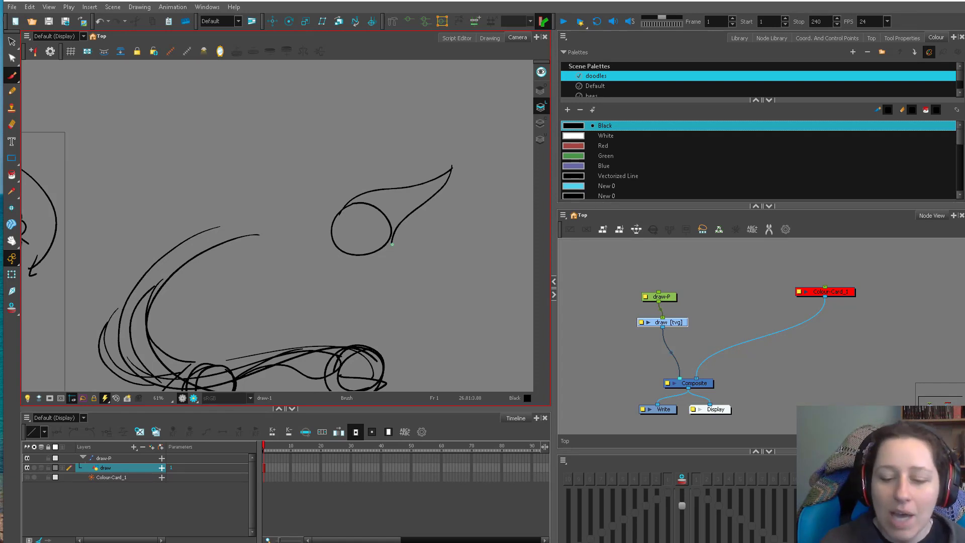
left_click_drag(336, 285, 356, 269)
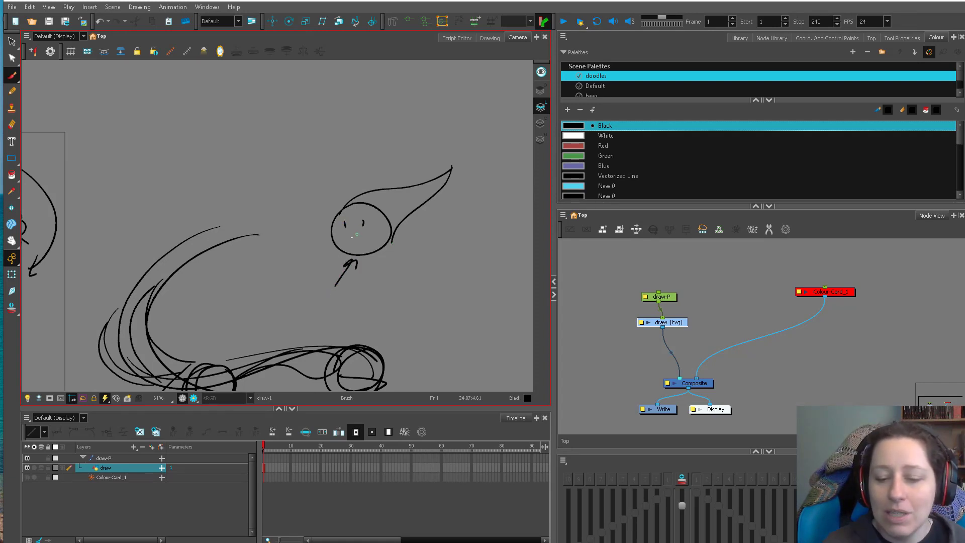
mouse_move(343, 209)
left_mouse_down()
mouse_move(392, 183)
mouse_move(413, 185)
mouse_move(456, 155)
mouse_move(441, 187)
mouse_move(395, 213)
left_mouse_up()
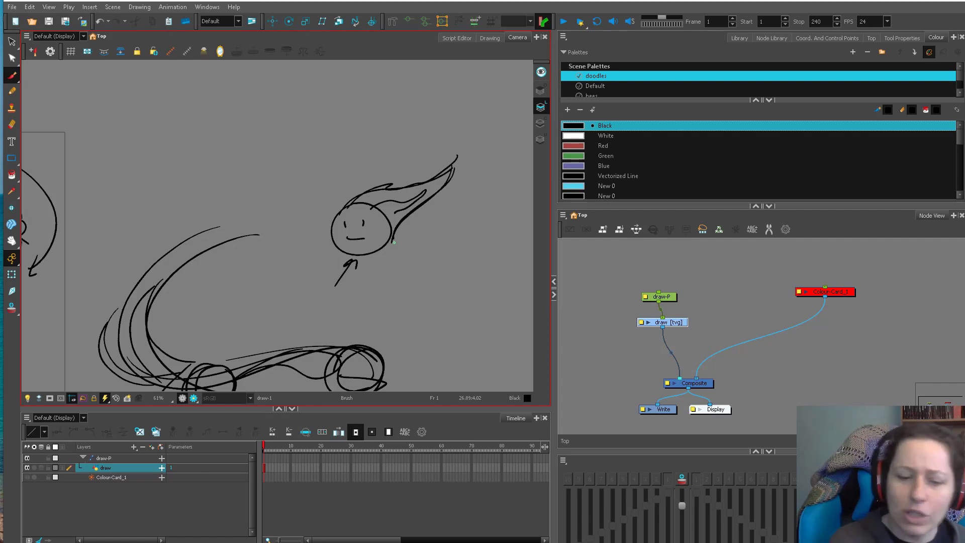
Select all the sketches on the draw layer's frame 1 and delete them.
key("1")
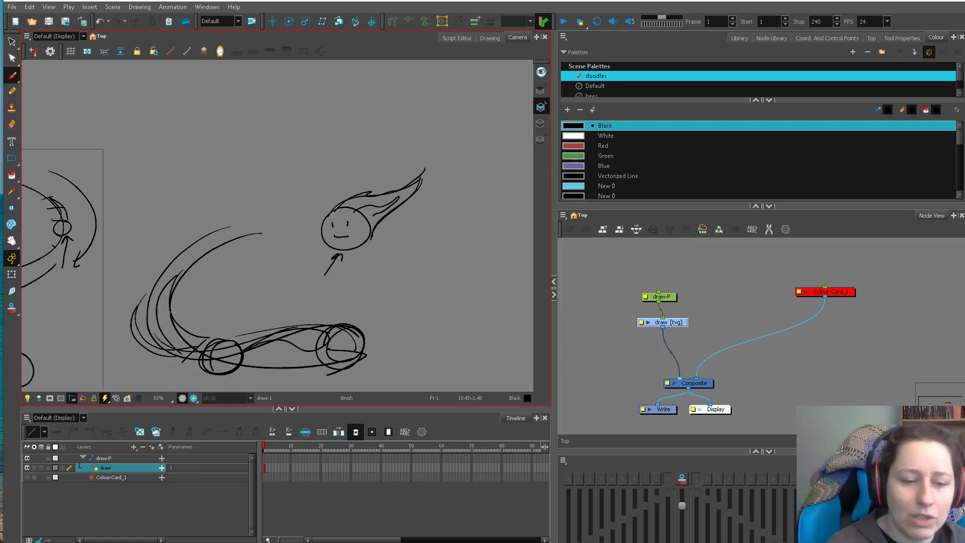
key("2")
key("ctrl+a")
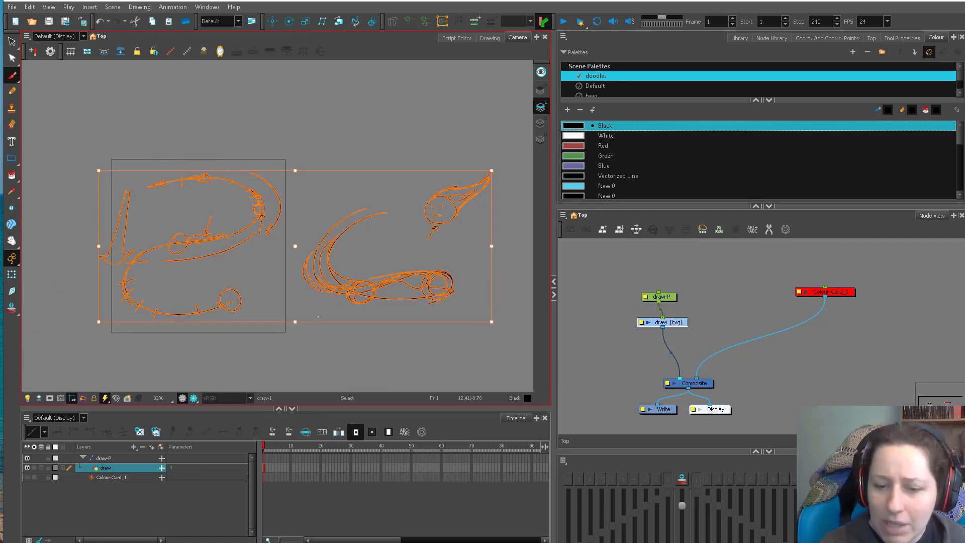
key("Delete")
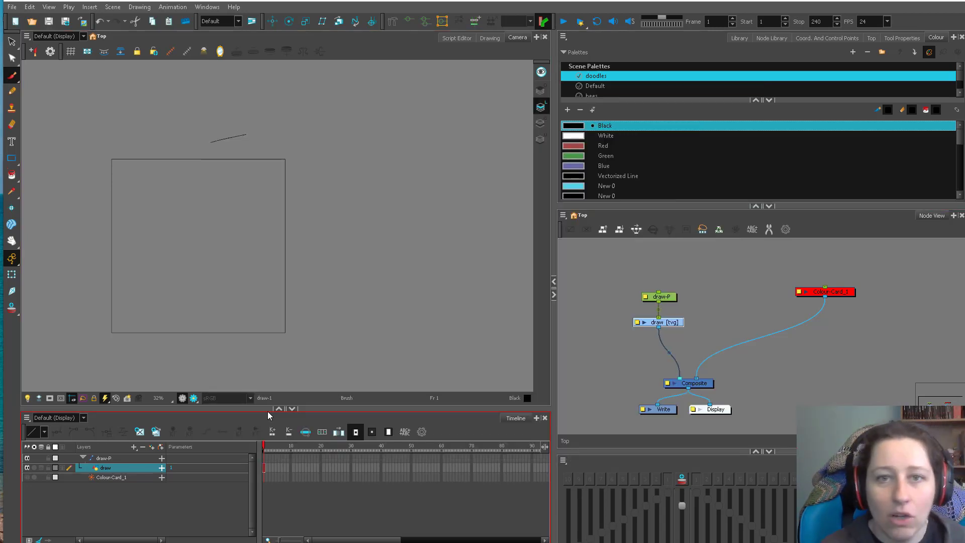
Inside the camera frame, sketch a ball with a flame tail, a plain ball and a three-dimensional box.
mouse_move(196, 211)
left_mouse_down()
mouse_move(203, 235)
mouse_move(245, 188)
mouse_move(218, 235)
left_mouse_up()
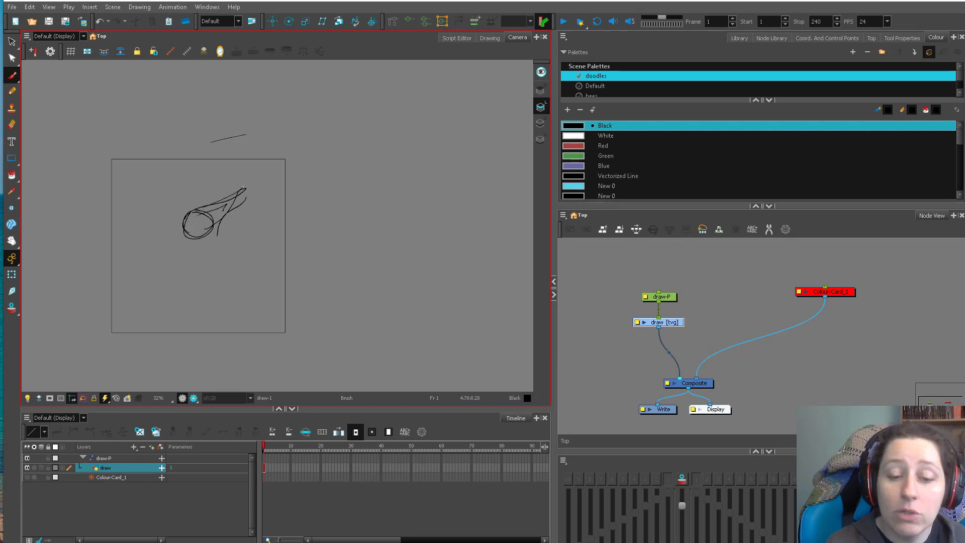
mouse_move(224, 215)
left_mouse_down()
mouse_move(203, 235)
mouse_move(222, 273)
mouse_move(232, 251)
left_mouse_up()
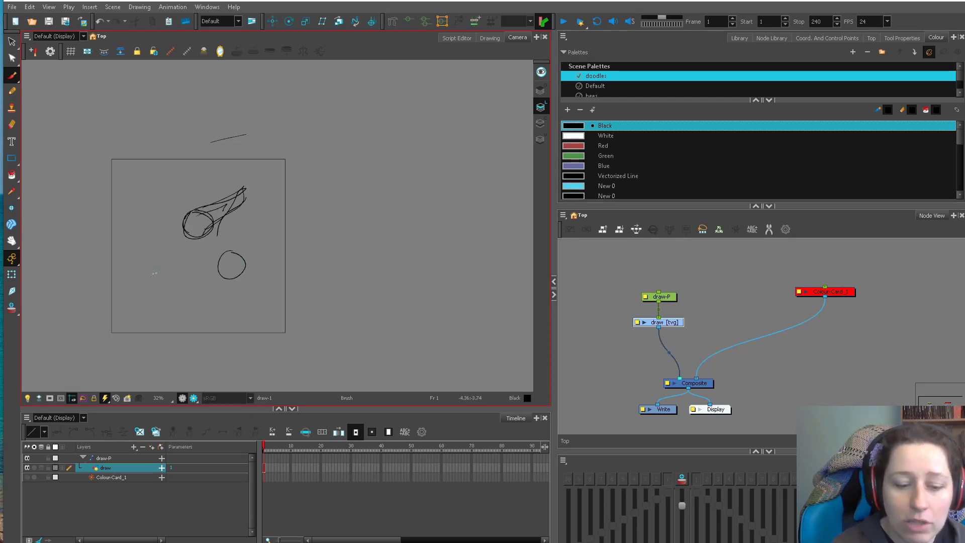
mouse_move(153, 274)
left_mouse_down()
mouse_move(187, 271)
mouse_move(172, 283)
mouse_move(202, 280)
left_mouse_up()
left_click_drag(155, 275, 200, 281)
mouse_move(153, 277)
left_mouse_down()
mouse_move(154, 297)
mouse_move(170, 305)
left_mouse_up()
mouse_move(181, 282)
left_mouse_down()
mouse_move(181, 300)
mouse_move(197, 300)
left_mouse_up()
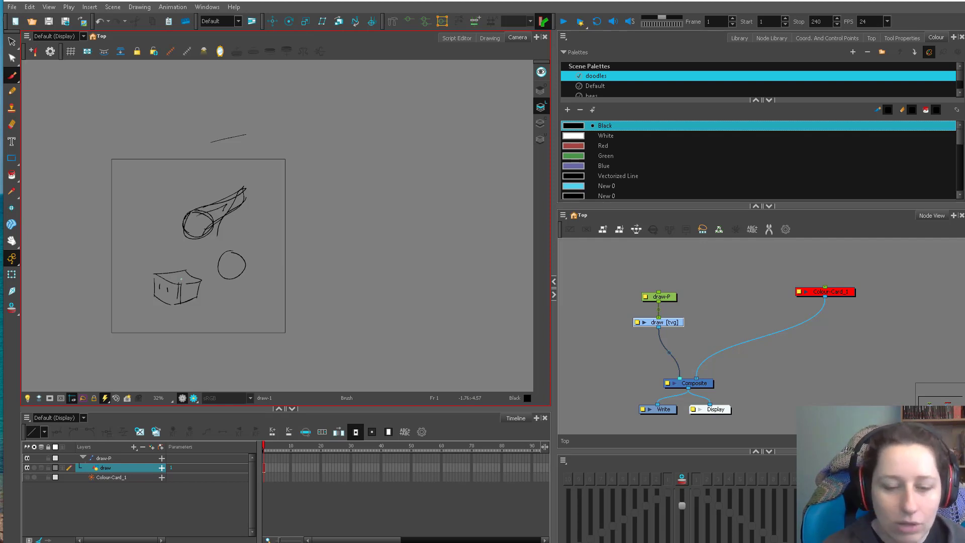
Clear the ball and box sketches and handwrite the list "ball", "ball + tail", "line" above the camera frame, underlining "line".
key("ctrl+a")
key("Delete")
left_click_drag(249, 225, 331, 337)
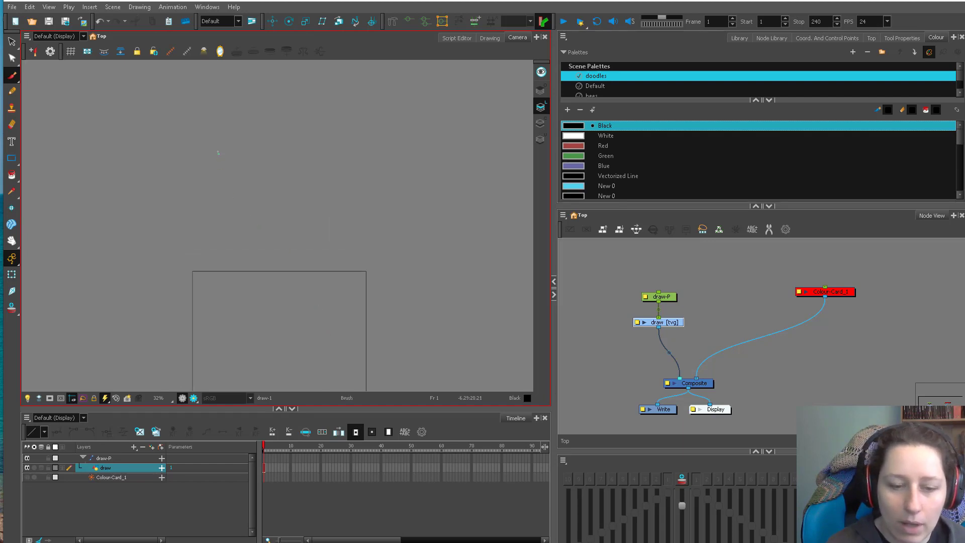
mouse_move(218, 153)
left_mouse_down()
mouse_move(220, 170)
mouse_move(210, 167)
left_mouse_up()
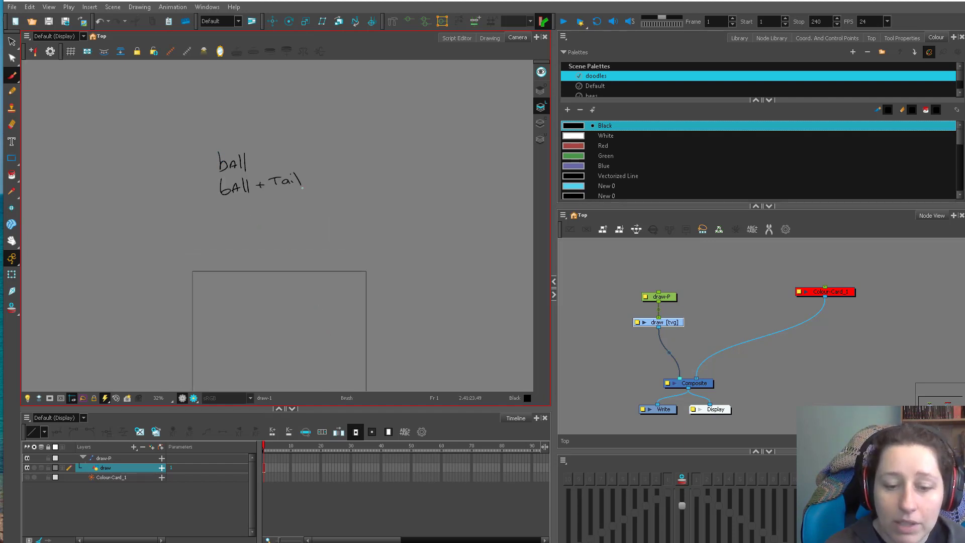
left_click_drag(203, 193, 210, 191)
left_click_drag(208, 220, 236, 217)
left_click(236, 207)
left_click_drag(240, 217, 251, 217)
left_click_drag(254, 213, 261, 215)
left_click_drag(222, 232, 276, 217)
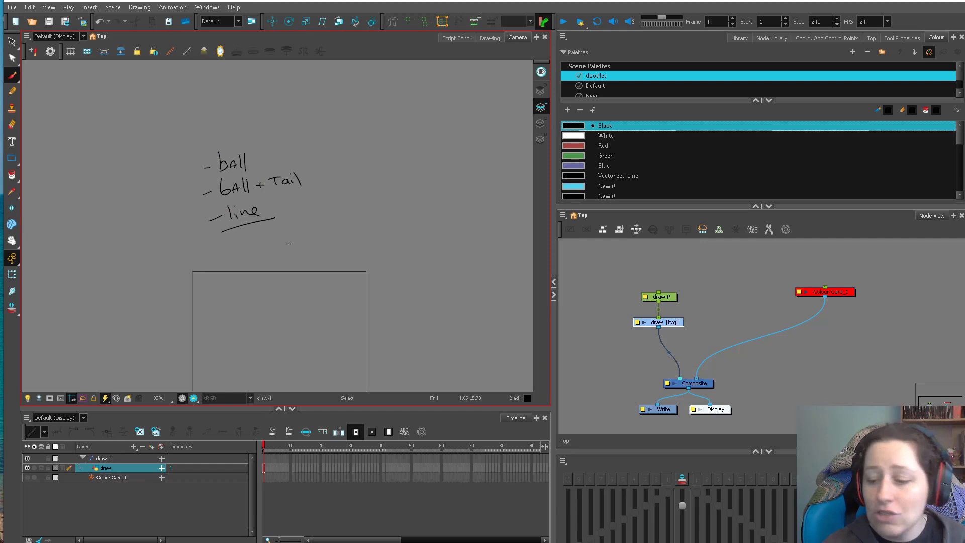
Draw a straight vertical brush line on frame 1 of the draw layer as the start of the line animation.
left_click(691, 325)
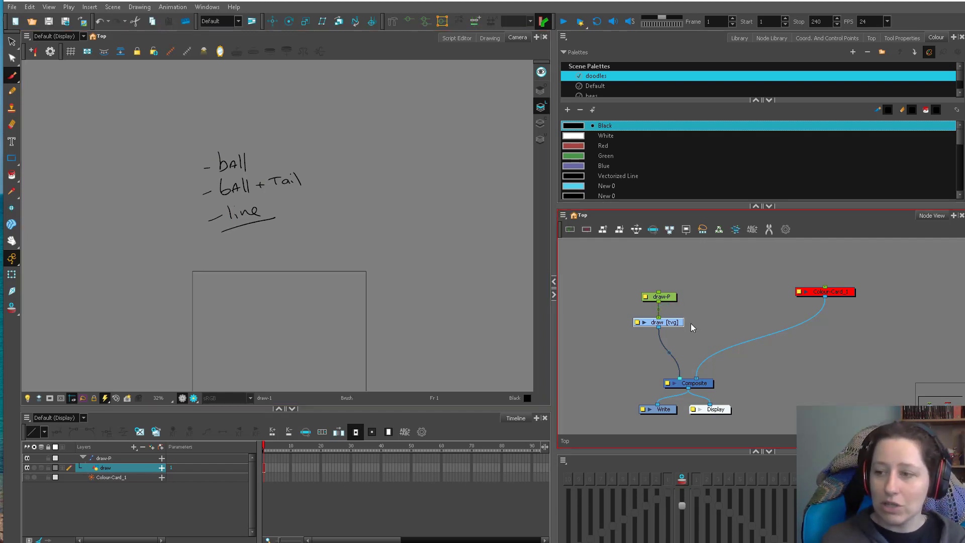
left_click_drag(676, 324, 675, 324)
key("space")
left_click_drag(332, 325, 333, 224)
key("2")
key("2")
key("2")
left_click_drag(377, 276, 378, 198)
left_click_drag(278, 184, 279, 271)
key("2")
key("2")
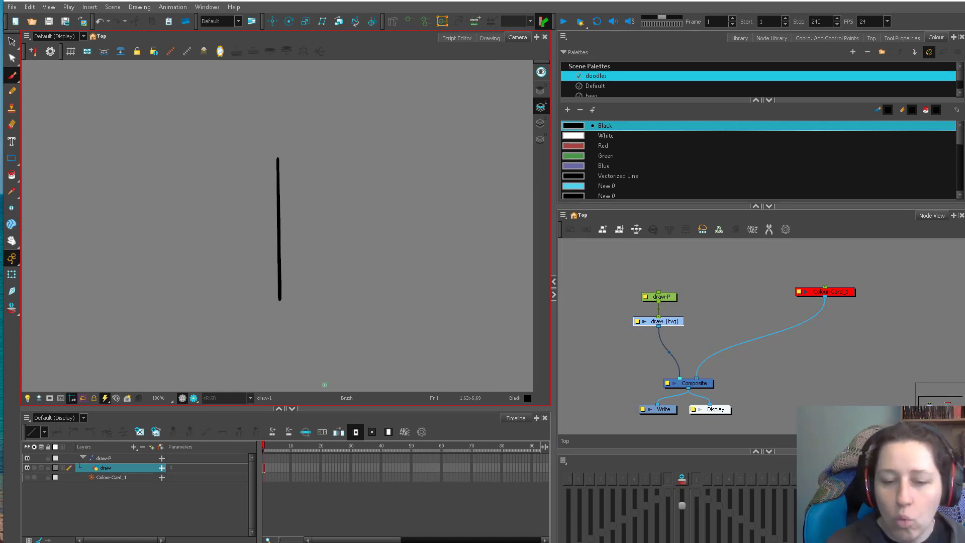
Turn on onion skin and draw the line on frames 2 to 6, shifting it left and bowing it progressively more.
key("period")
key("alt+o")
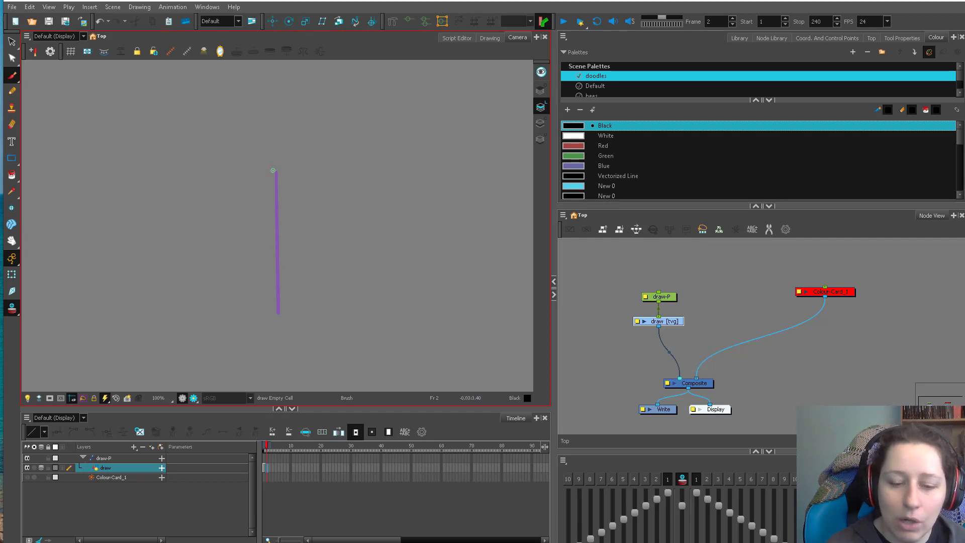
mouse_move(273, 170)
left_mouse_down()
mouse_move(264, 251)
mouse_move(276, 312)
left_mouse_up()
key("period")
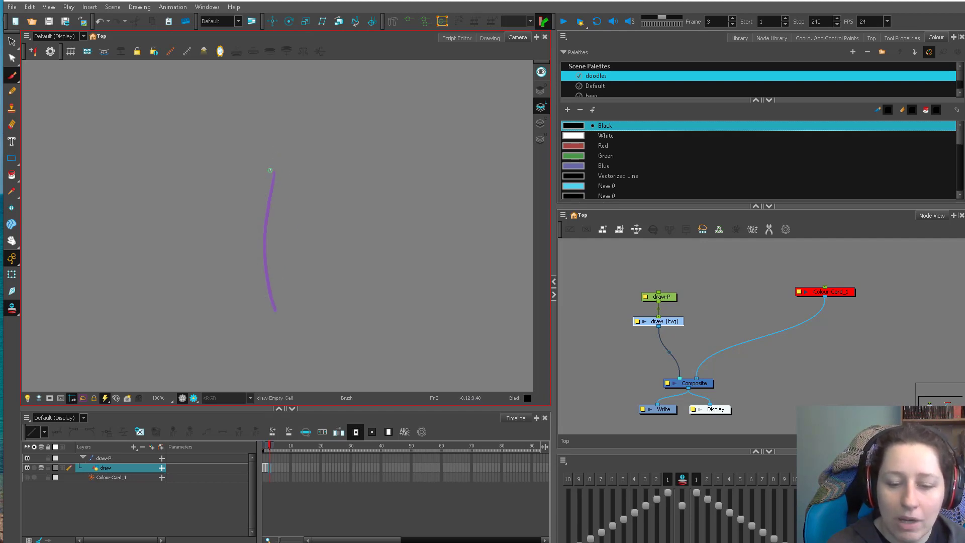
mouse_move(270, 170)
left_mouse_down()
mouse_move(255, 244)
mouse_move(269, 305)
left_mouse_up()
key("period")
mouse_move(266, 172)
left_mouse_down()
mouse_move(251, 211)
mouse_move(261, 304)
left_mouse_up()
key("period")
mouse_move(258, 172)
left_mouse_down()
mouse_move(239, 226)
mouse_move(242, 275)
mouse_move(230, 202)
mouse_move(230, 273)
mouse_move(230, 223)
mouse_move(256, 172)
left_mouse_up()
Draw the line on frames 7 to 9, moving it further left and downward with a stronger hook at its lower end.
key("period")
key("period")
mouse_move(243, 302)
left_mouse_down()
mouse_move(213, 270)
mouse_move(228, 200)
mouse_move(214, 306)
mouse_move(197, 283)
mouse_move(223, 200)
left_mouse_up()
Draw the curved line on frames 10 to 14, spacing the drawings closely as it moves down and left.
key("period")
key("period")
mouse_move(208, 314)
left_mouse_down()
mouse_move(189, 299)
mouse_move(191, 249)
mouse_move(213, 202)
left_mouse_up()
key("period")
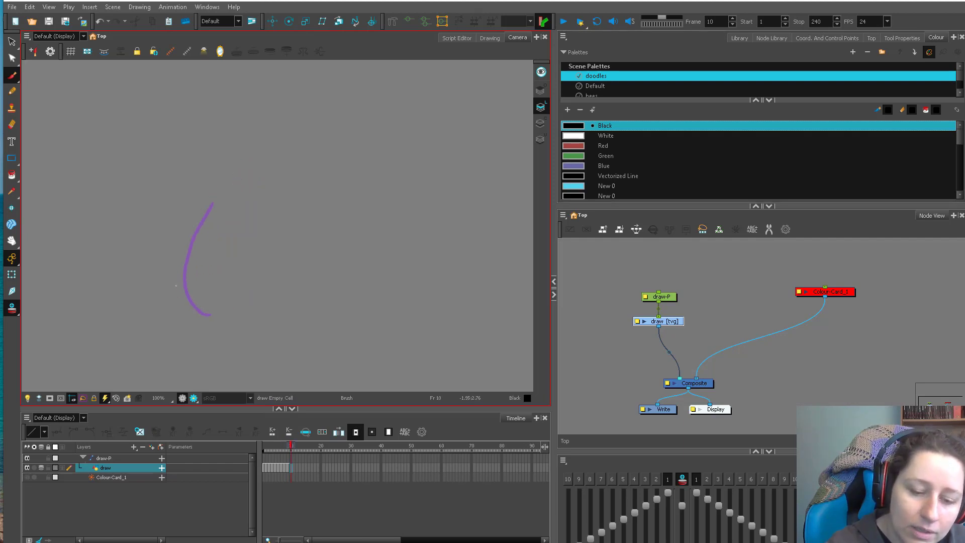
mouse_move(207, 320)
left_mouse_down()
mouse_move(178, 267)
mouse_move(207, 208)
left_mouse_up()
key("period")
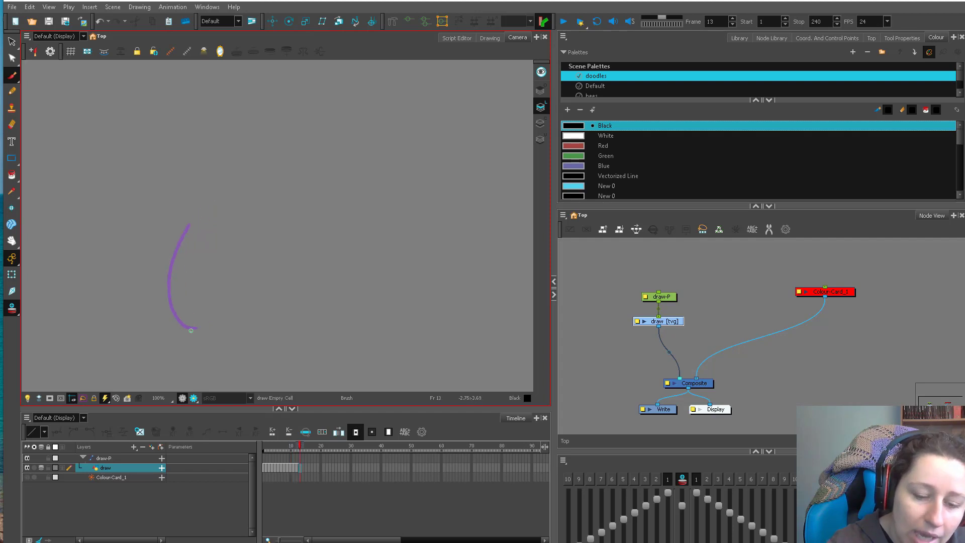
mouse_move(191, 333)
left_mouse_down()
mouse_move(169, 312)
mouse_move(182, 229)
left_mouse_up()
key("period")
mouse_move(190, 336)
left_mouse_down()
mouse_move(165, 311)
mouse_move(177, 234)
left_mouse_up()
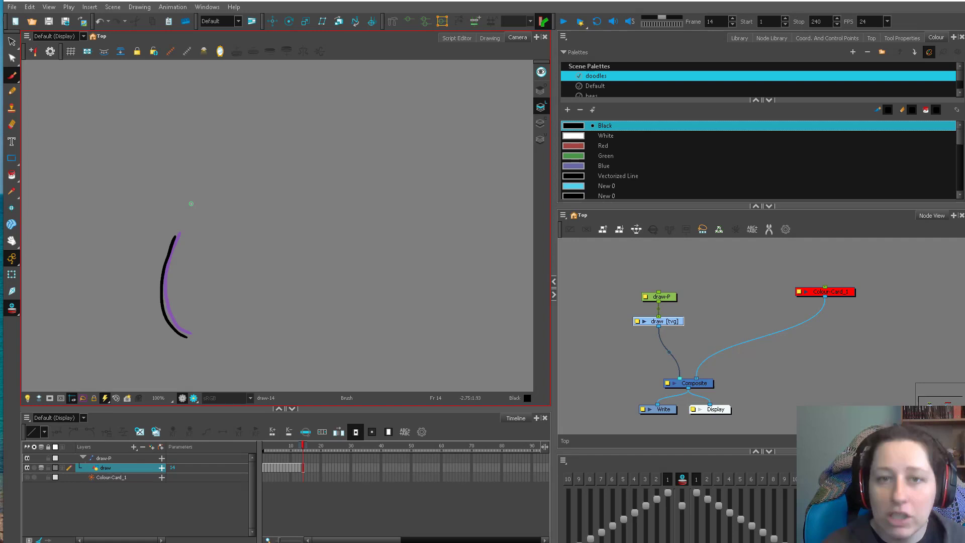
Sketch a trial straight vertical line on frame 14 and scrub back through the line drawings.
left_click_drag(674, 320, 669, 318)
left_click_drag(297, 131, 294, 272)
left_click(317, 206)
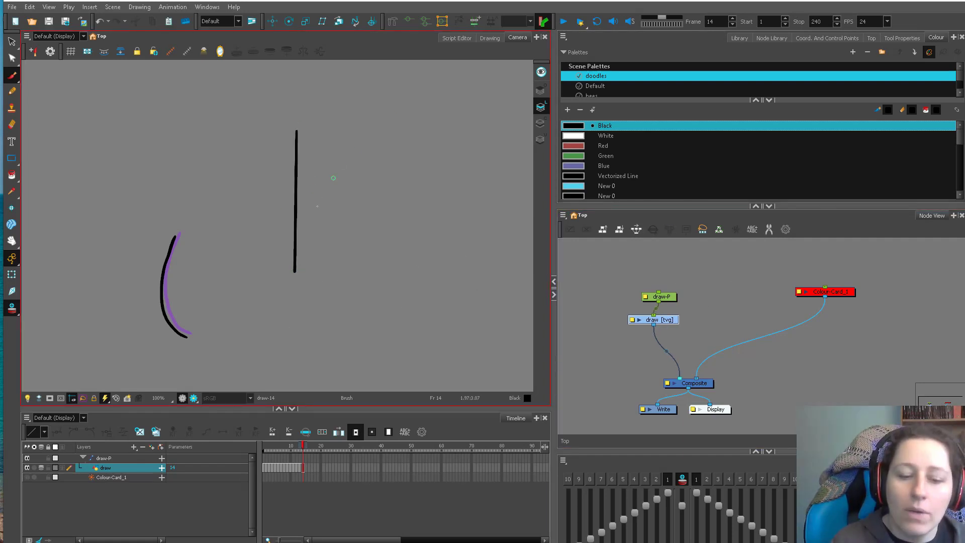
mouse_move(263, 448)
left_mouse_down()
mouse_move(303, 452)
mouse_move(279, 454)
left_mouse_up()
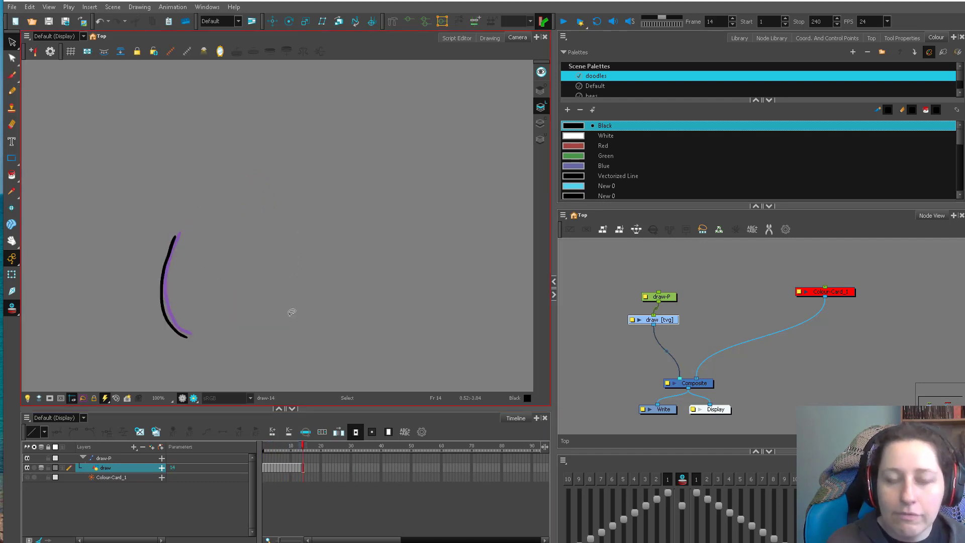
key("alt+b")
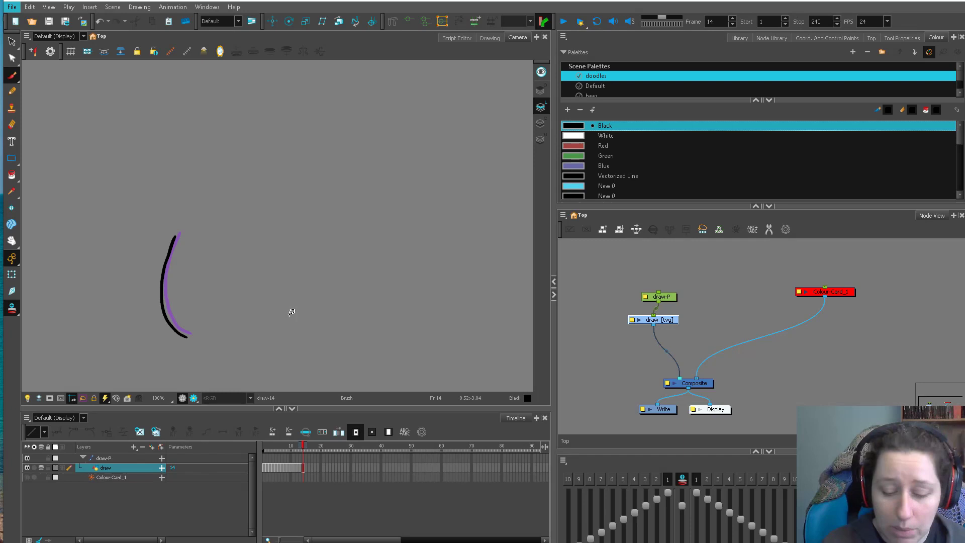
Draw the curve on frame 15 with a kink near its lower end, undoing the misplaced stroke first.
key("period")
left_click(198, 326)
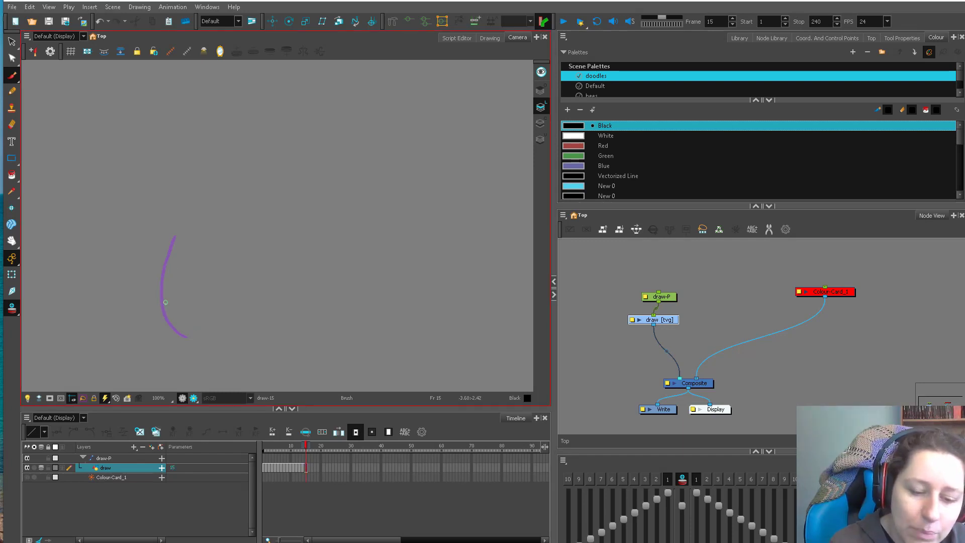
left_click_drag(165, 302, 296, 228)
key("ctrl+z")
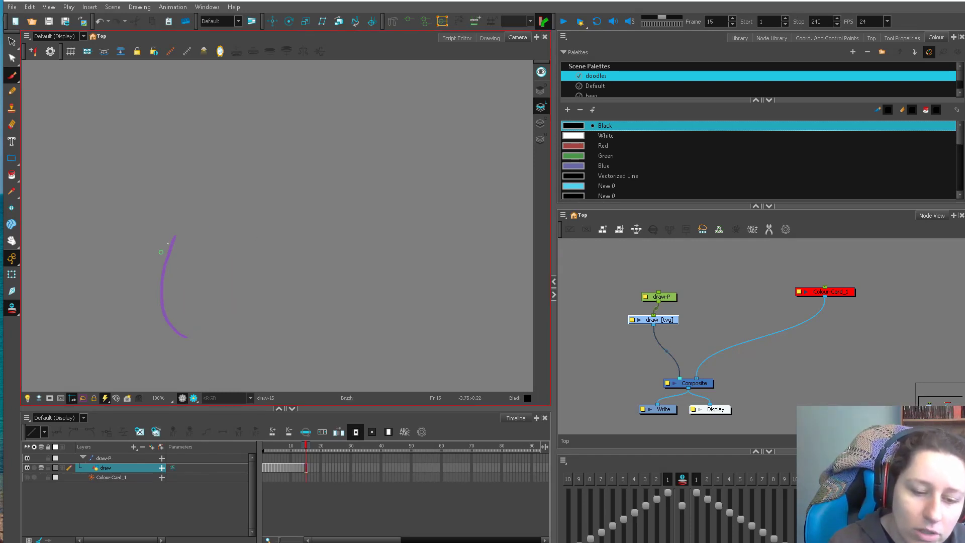
mouse_move(173, 233)
left_mouse_down()
mouse_move(168, 321)
mouse_move(180, 339)
left_mouse_up()
On frames 16 and 17, draw the upper curve swinging outward to the right, with a short separate stroke beneath it on frame 16.
key("period")
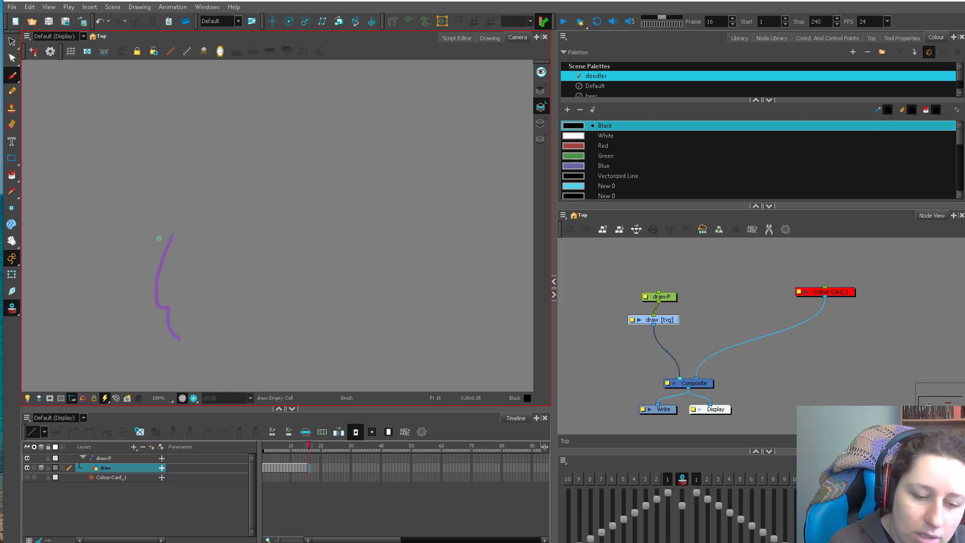
mouse_move(159, 238)
left_mouse_down()
mouse_move(145, 276)
mouse_move(188, 300)
left_mouse_up()
left_click_drag(173, 339, 166, 321)
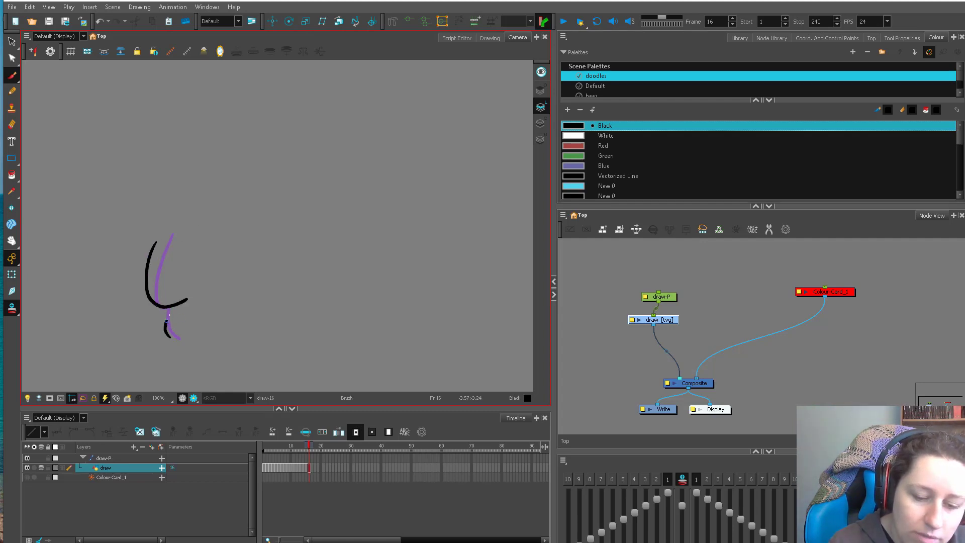
key("period")
mouse_move(136, 262)
left_mouse_down()
mouse_move(173, 301)
mouse_move(217, 281)
left_mouse_up()
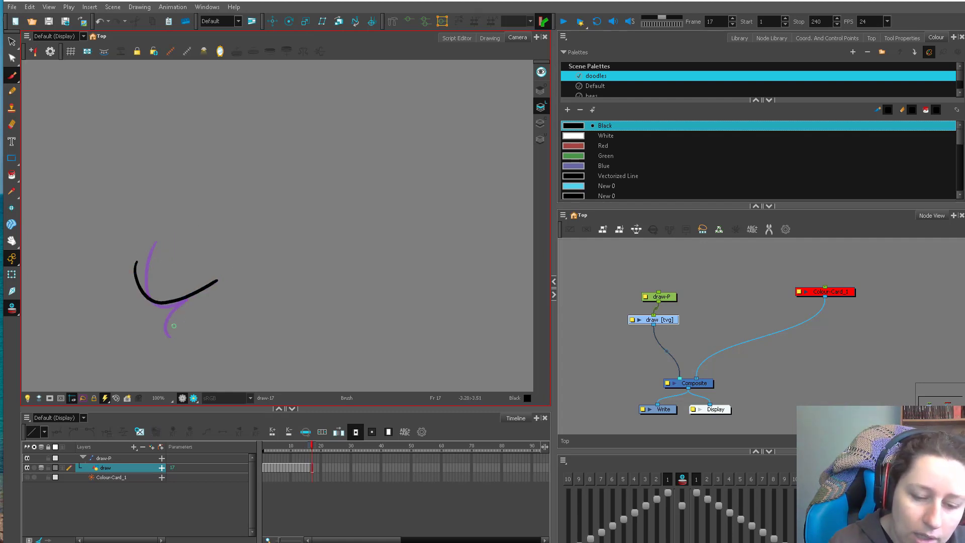
mouse_move(174, 326)
left_mouse_down()
mouse_move(189, 297)
mouse_move(222, 278)
left_mouse_up()
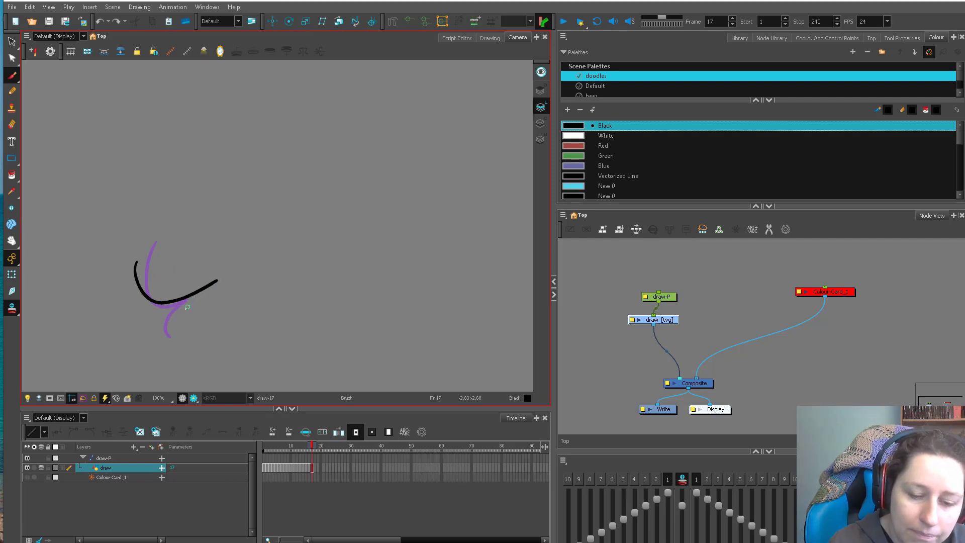
Draw the line on the frames up to 20, sweeping it up and right into a diagonal with a short split-off stroke.
key("period")
key("period")
key("period")
left_click_drag(224, 244, 326, 194)
left_click_drag(285, 233, 327, 190)
key("period")
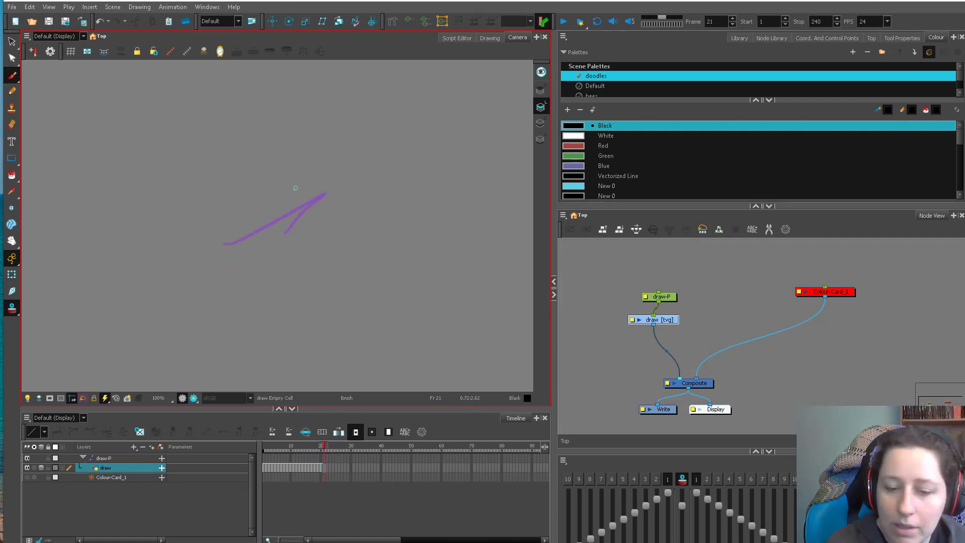
Draw a first version of the line on frames 21 to 23, carrying it up and right into a curling bend.
mouse_move(295, 190)
left_mouse_down()
mouse_move(398, 153)
mouse_move(349, 184)
left_mouse_up()
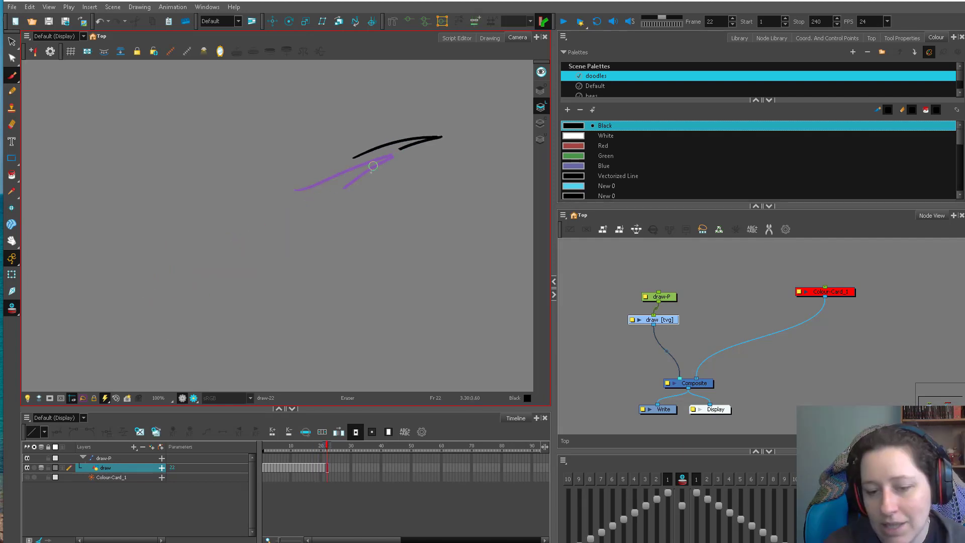
key("comma")
key("comma")
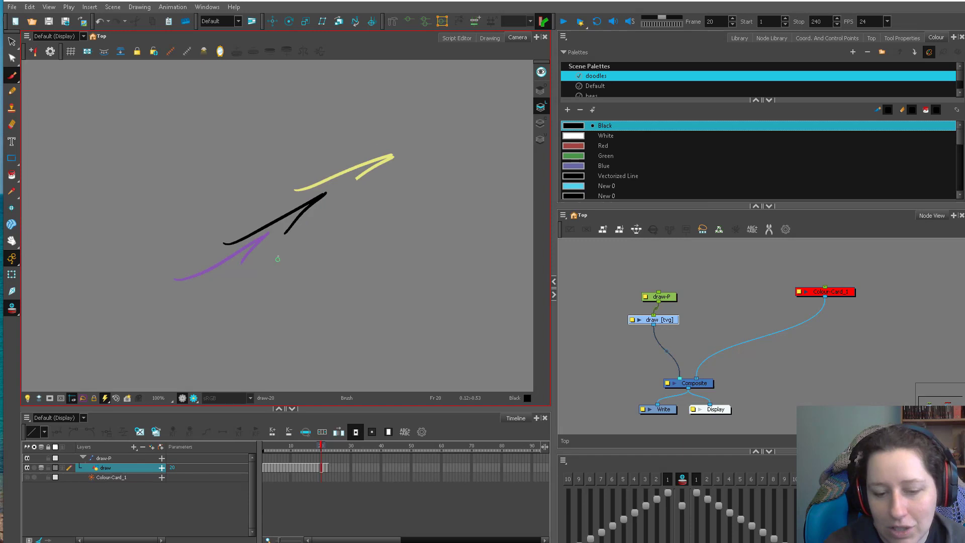
key("comma")
key("period")
left_click_drag(384, 250, 268, 304)
key("period")
left_click_drag(348, 243, 366, 230)
key("period")
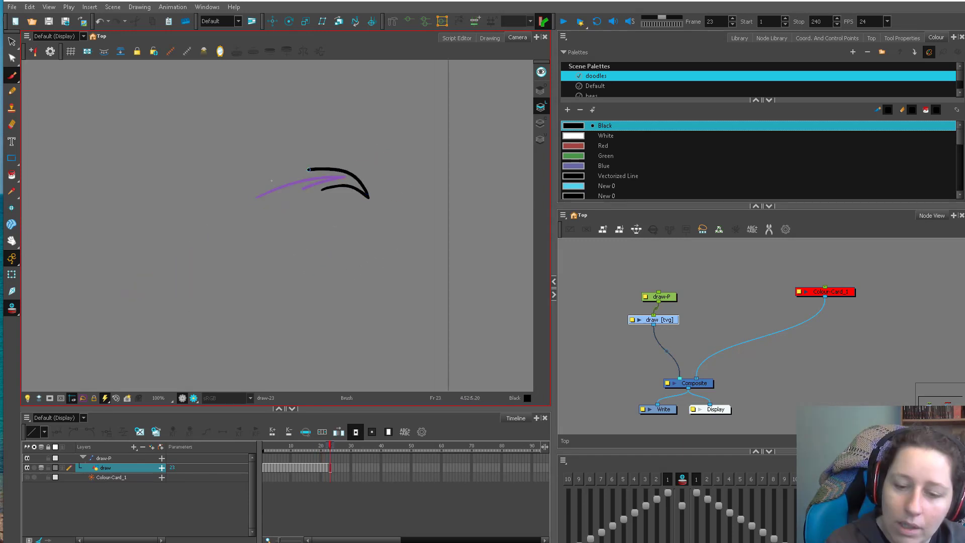
Redraw frame 21 as a gentle rising arc with a short second stroke beneath its tip, undoing the first attempt at the arc.
key("comma")
left_click_drag(237, 268, 319, 223)
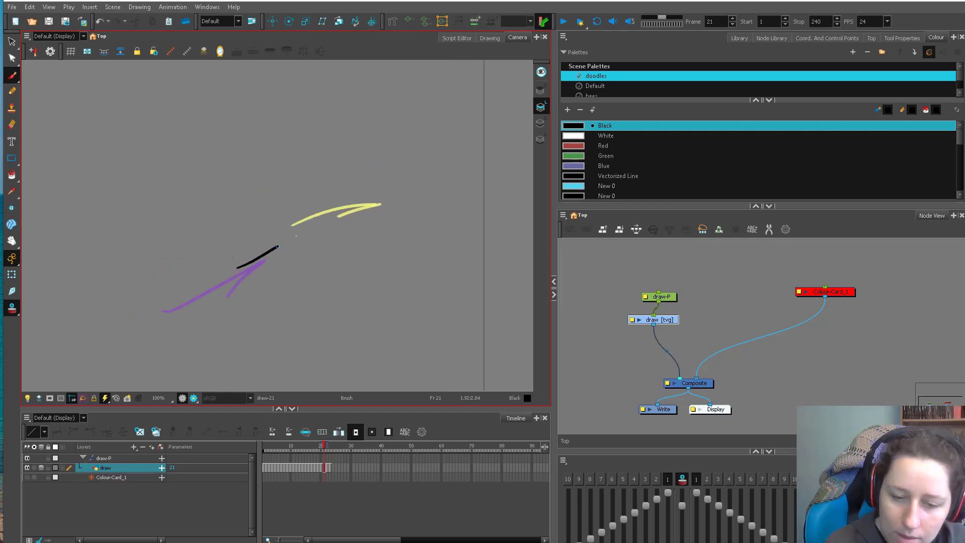
key("ctrl+z")
left_click_drag(238, 271, 327, 222)
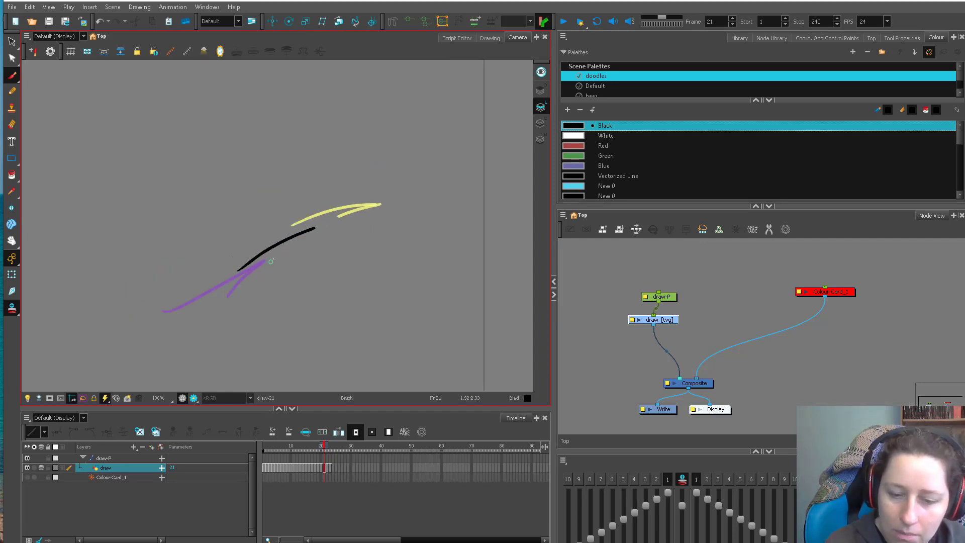
left_click_drag(270, 261, 322, 227)
key("period")
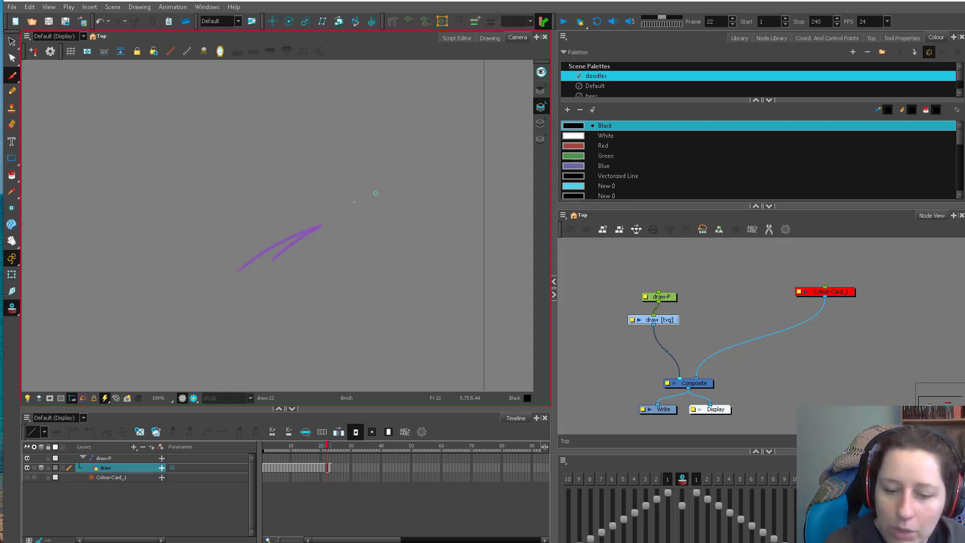
Redraw frames 22 and 23 and draw frame 24, flattening the arc as it moves right, with a short lower stroke meeting its tip.
left_click_drag(285, 237, 370, 204)
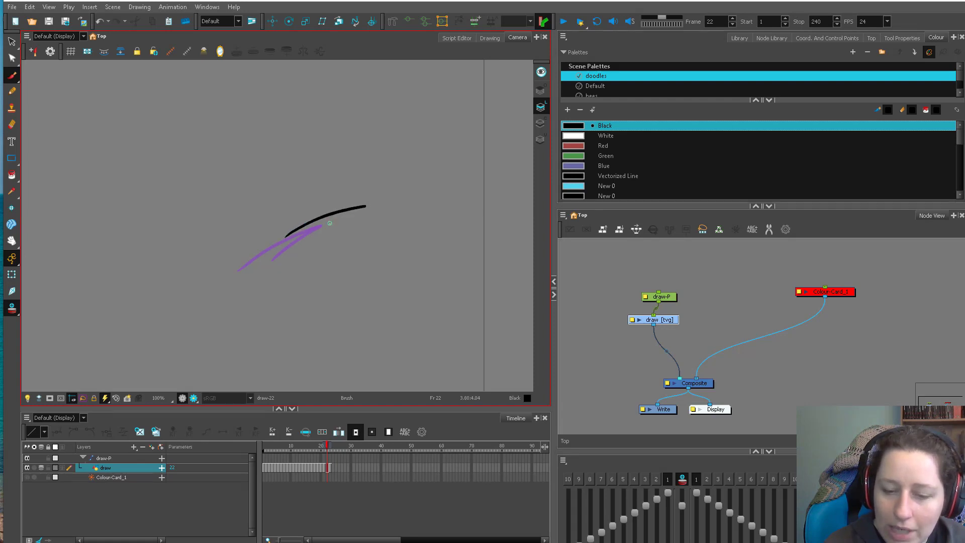
key("period")
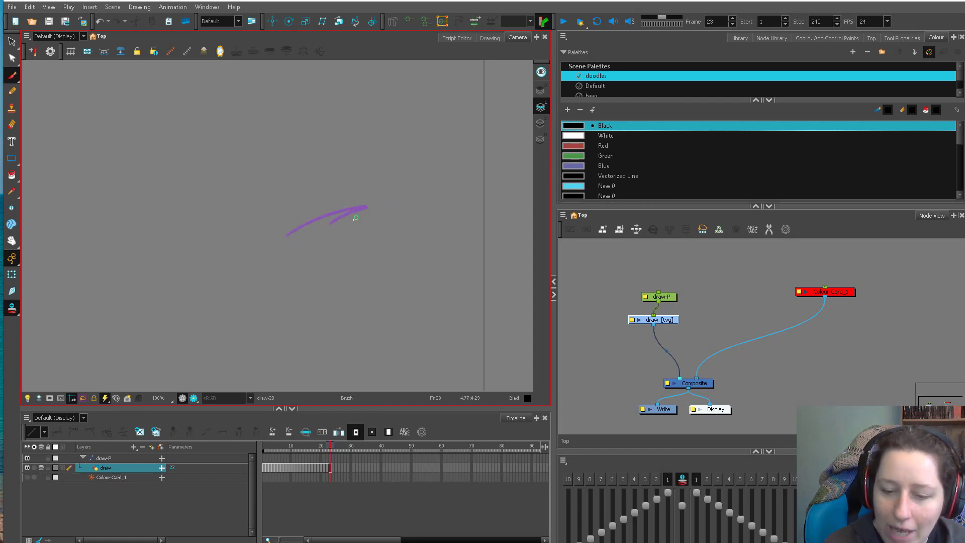
left_click_drag(354, 220, 413, 210)
key("period")
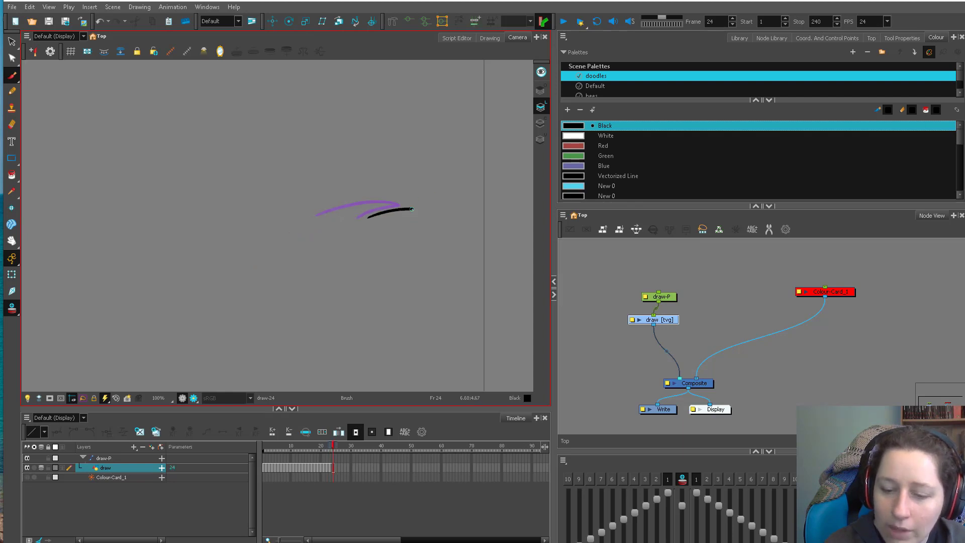
key("period")
From frame 25 onward, draw the line curling over into a rounded hook that turns back to the left.
mouse_move(356, 195)
left_mouse_down()
mouse_move(393, 194)
mouse_move(419, 210)
left_mouse_up()
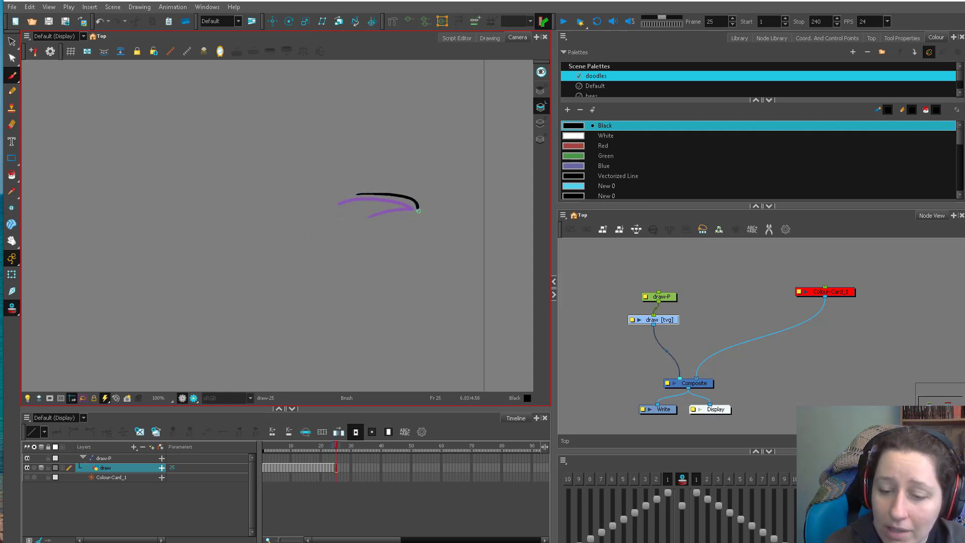
key("period")
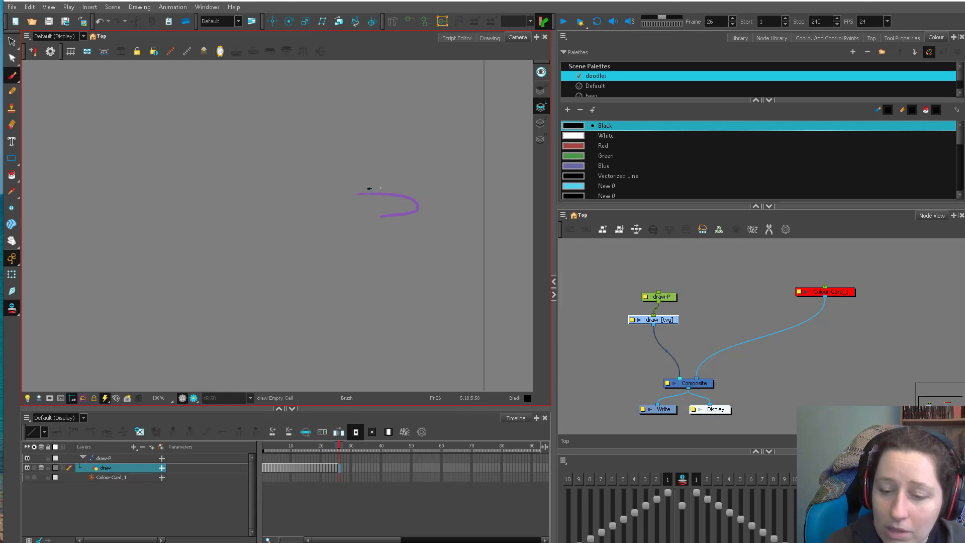
mouse_move(369, 188)
left_mouse_down()
mouse_move(427, 211)
mouse_move(392, 222)
left_mouse_up()
key("period")
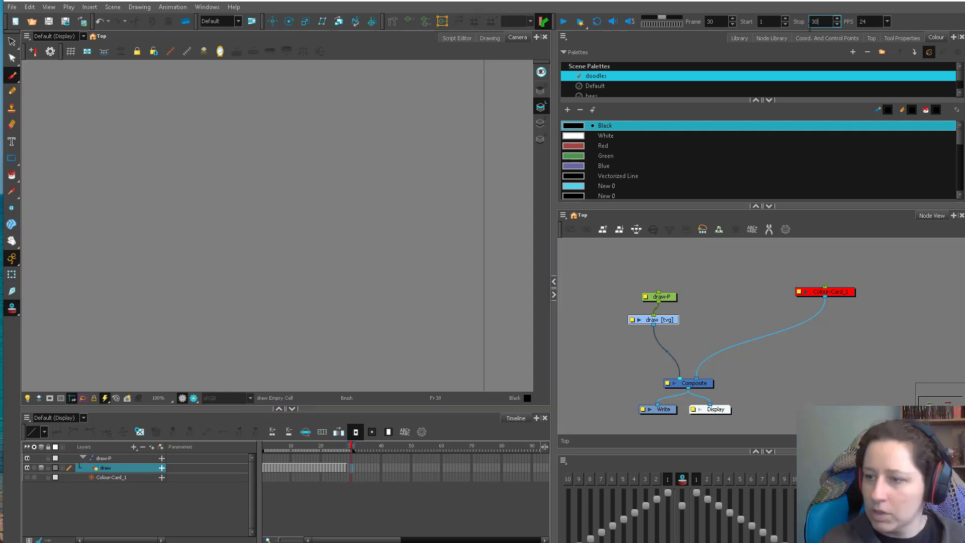
Play the line animation on loop at 12 FPS with the stop frame set to 30.
left_click_drag(871, 22, 861, 28)
type("12")
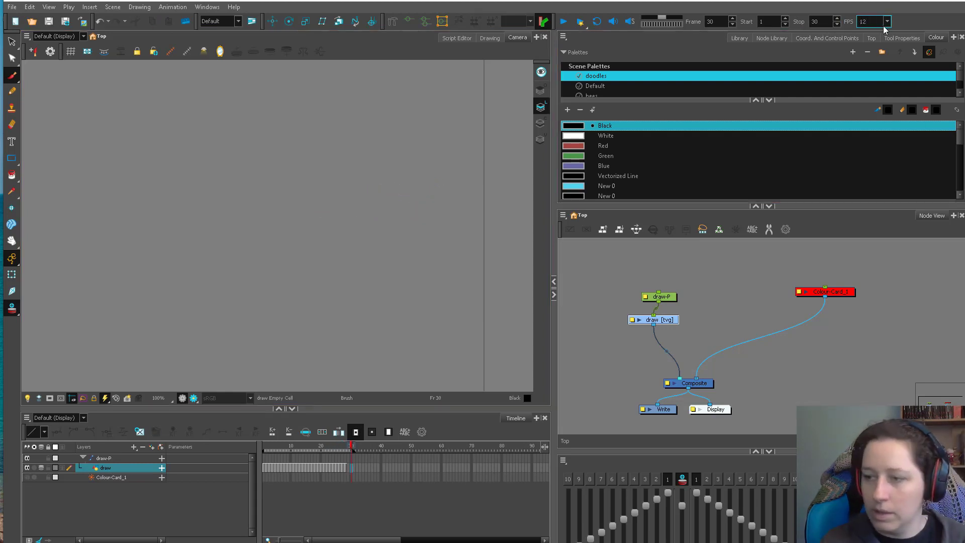
left_click(563, 21)
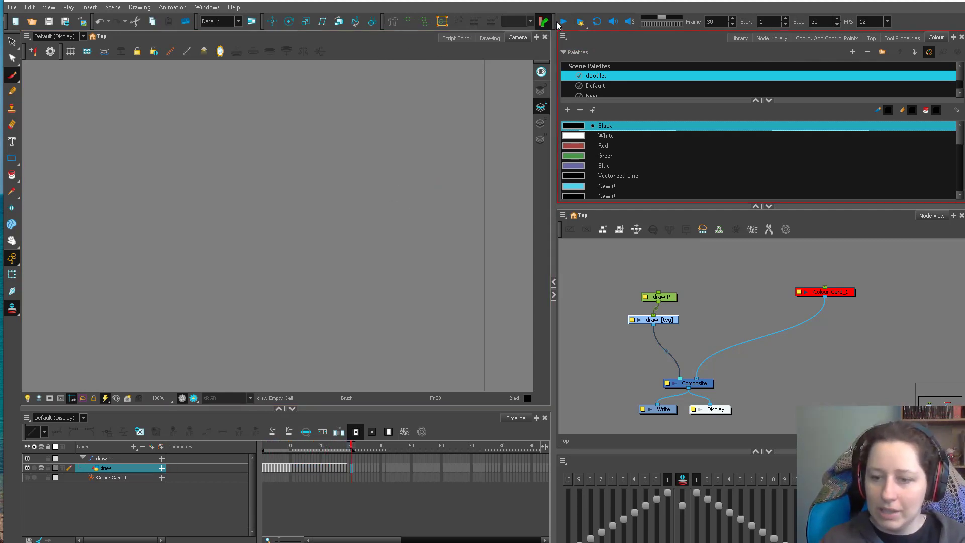
scroll(423, 204, "down", 1)
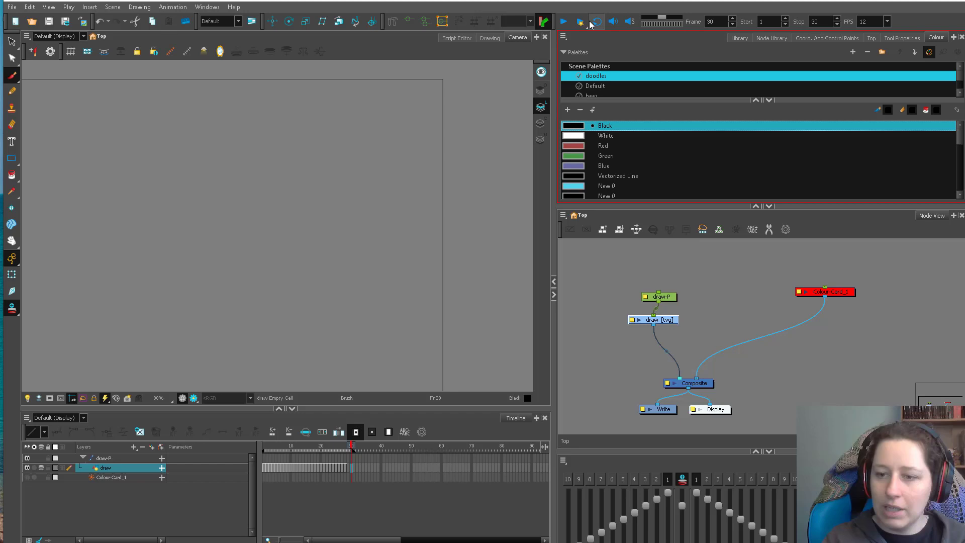
left_click(563, 22)
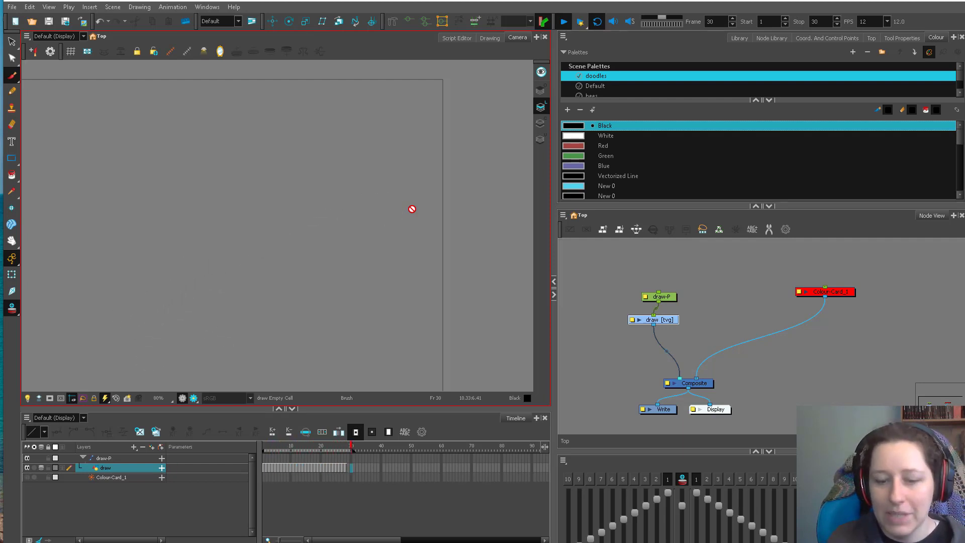
Stop playback, handwrite the list "ball, ball + Tail, line" above the camera frame on frame 1 with "line" underlined, and replay the animation.
left_click(567, 26)
left_click_drag(315, 167, 354, 437)
key("1")
key("1")
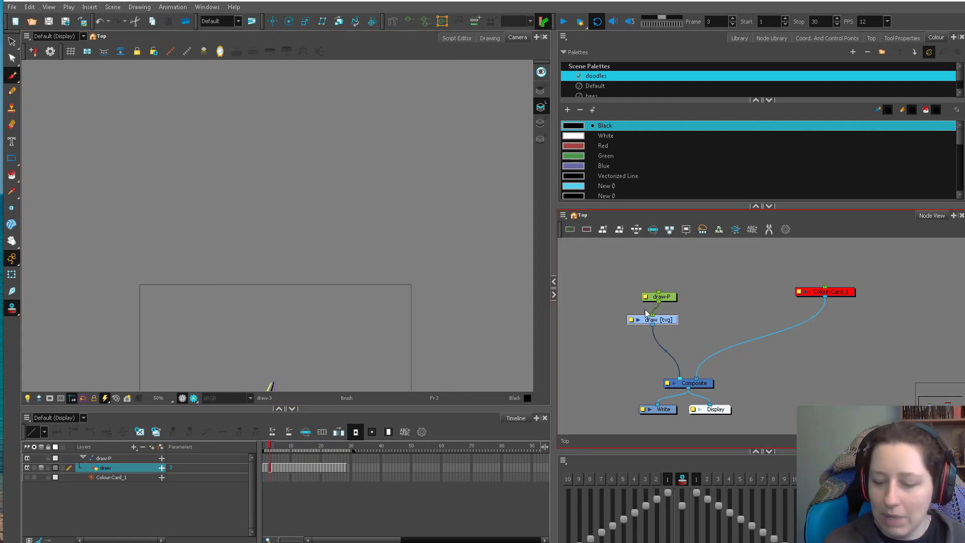
left_click(265, 447)
left_click_drag(289, 285, 274, 363)
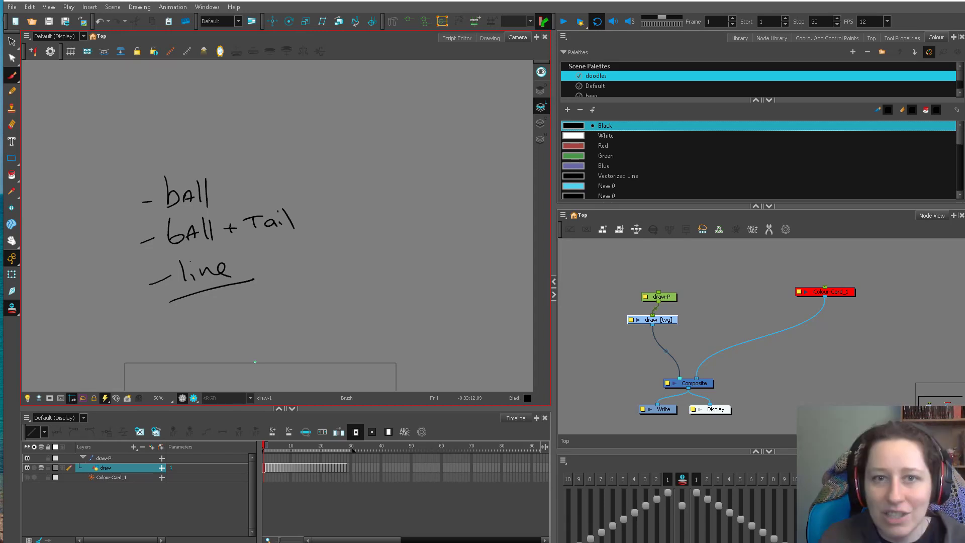
left_click(563, 22)
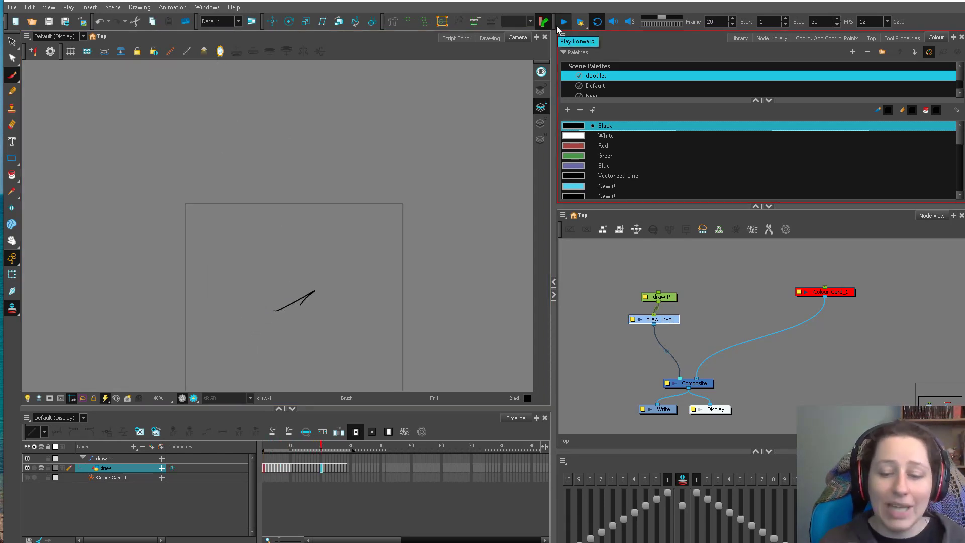